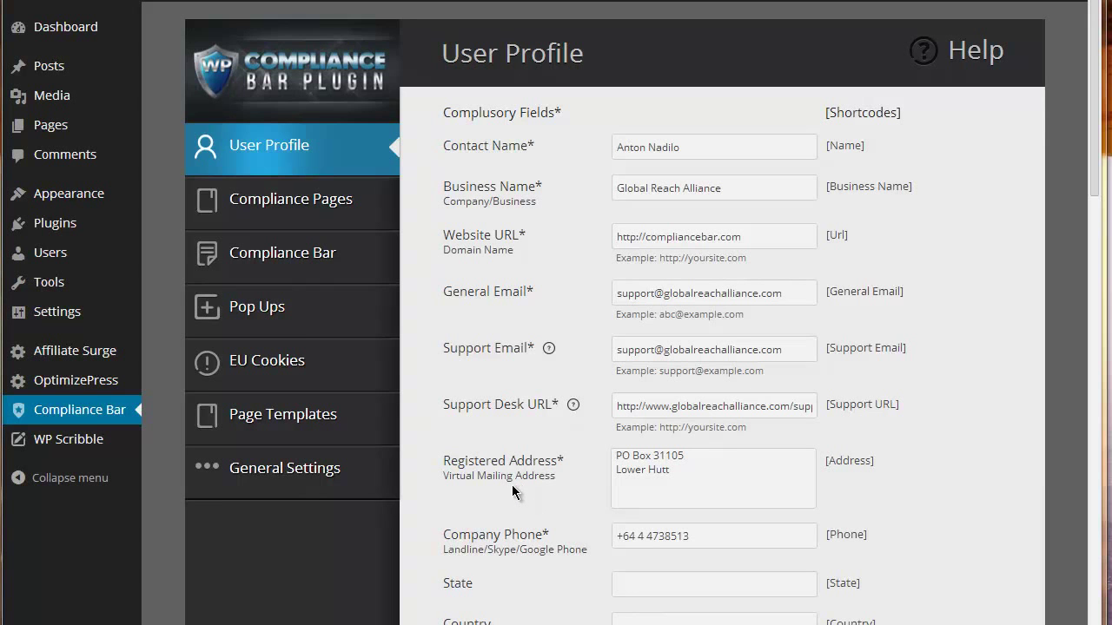
Examine the compulsory and optional fields of the User Profile form and their matching shortcodes, including the General Email entry
{"action": "scroll", "coordinate": [516, 487], "scroll_direction": "down", "scroll_amount": 3}
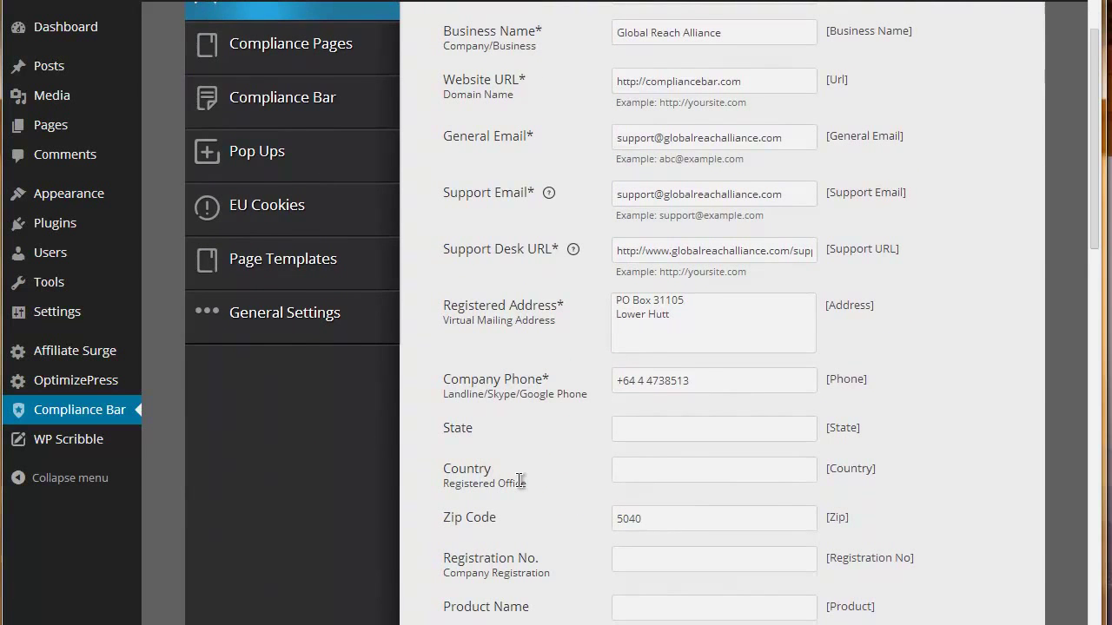
{"action": "scroll", "coordinate": [520, 482], "scroll_direction": "down", "scroll_amount": 5}
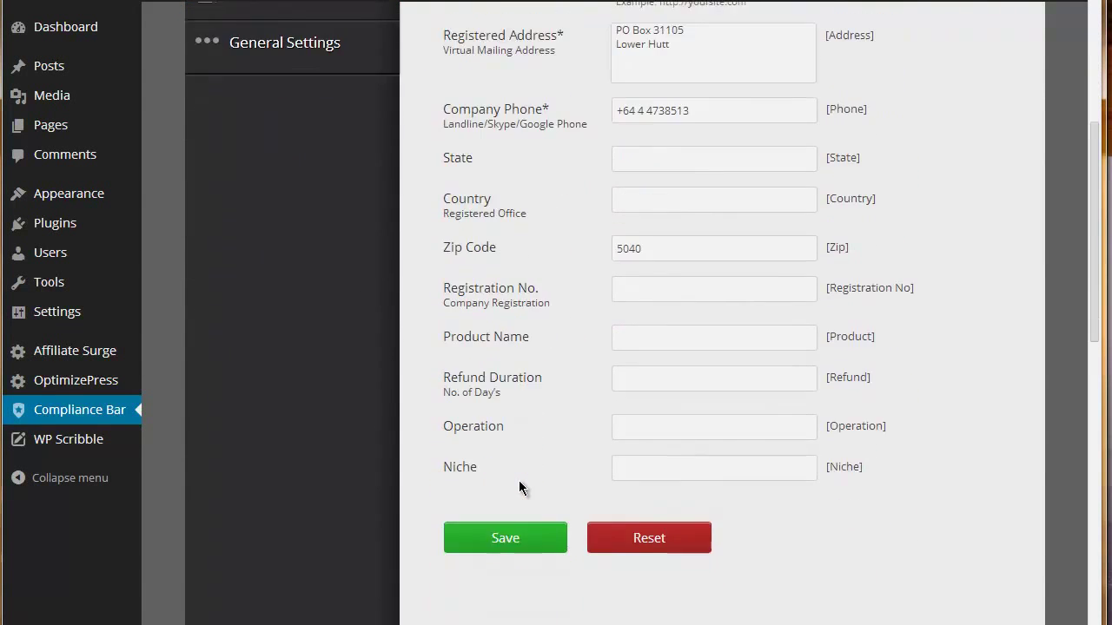
{"action": "scroll", "coordinate": [519, 484], "scroll_direction": "up", "scroll_amount": 6}
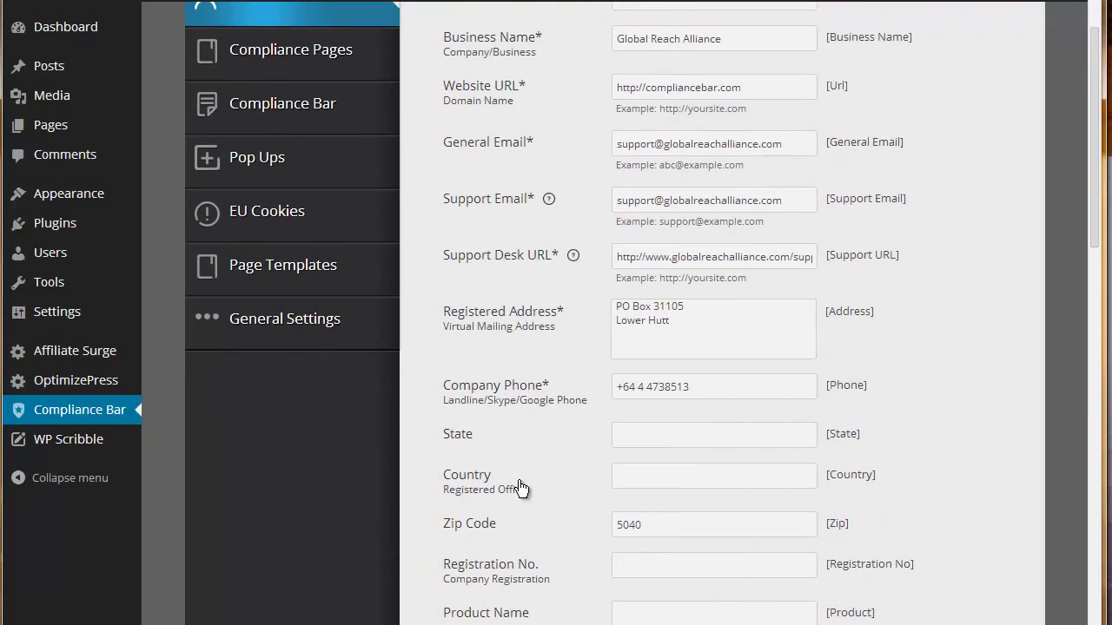
{"action": "scroll", "coordinate": [520, 486], "scroll_direction": "up", "scroll_amount": 3}
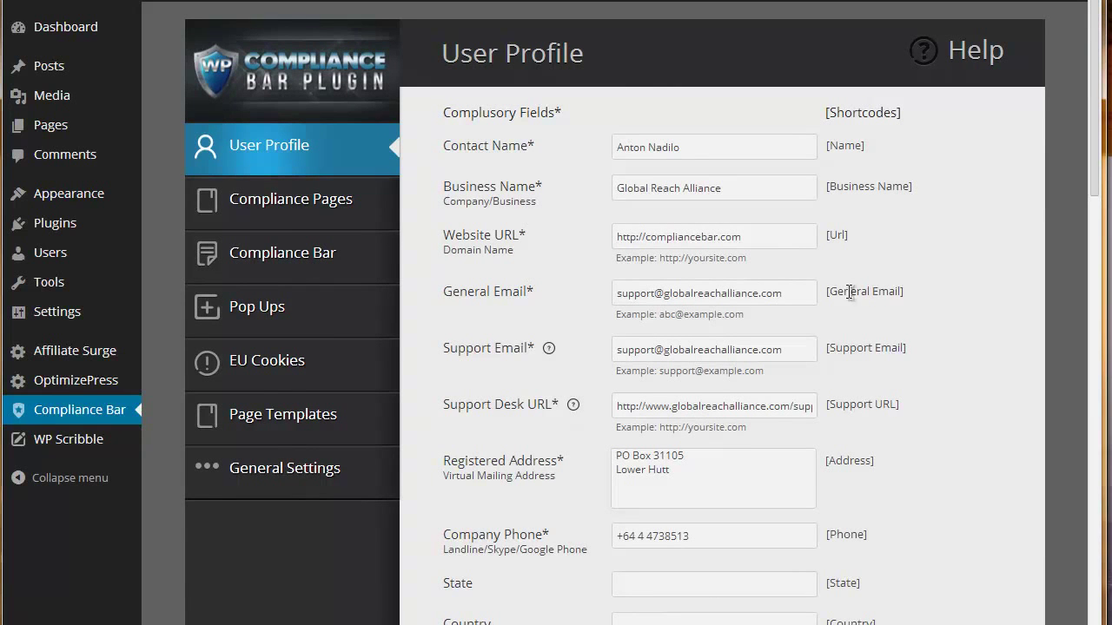
{"action": "triple_click", "coordinate": [916, 292]}
{"action": "left_click", "coordinate": [909, 299]}
{"action": "left_click_drag", "start_coordinate": [791, 296], "coordinate": [579, 301]}
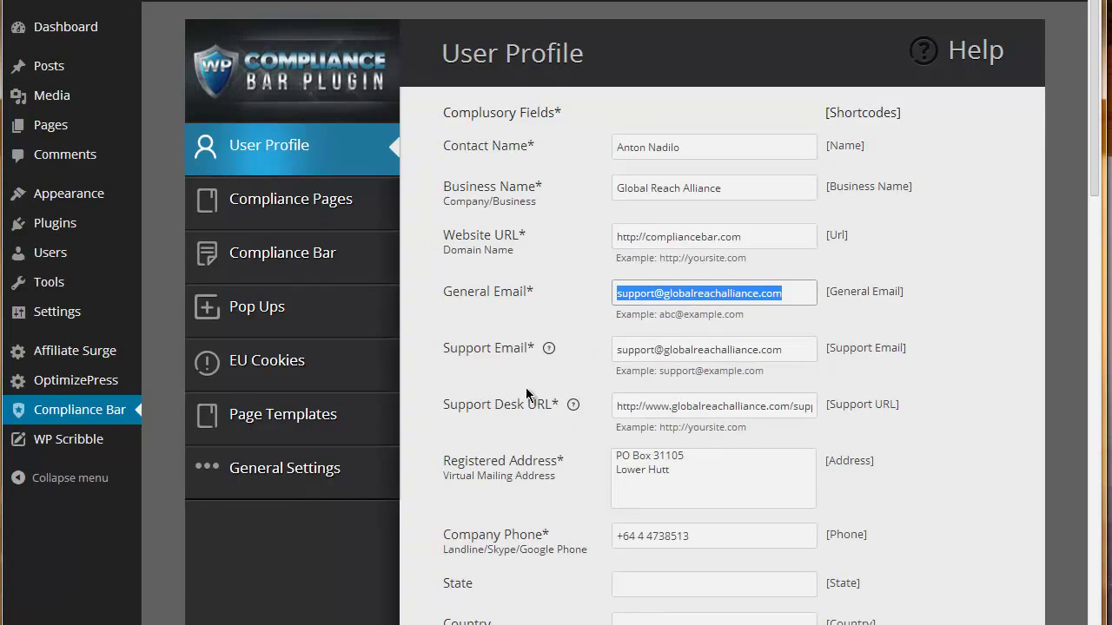
{"action": "scroll", "coordinate": [527, 394], "scroll_direction": "down", "scroll_amount": 5}
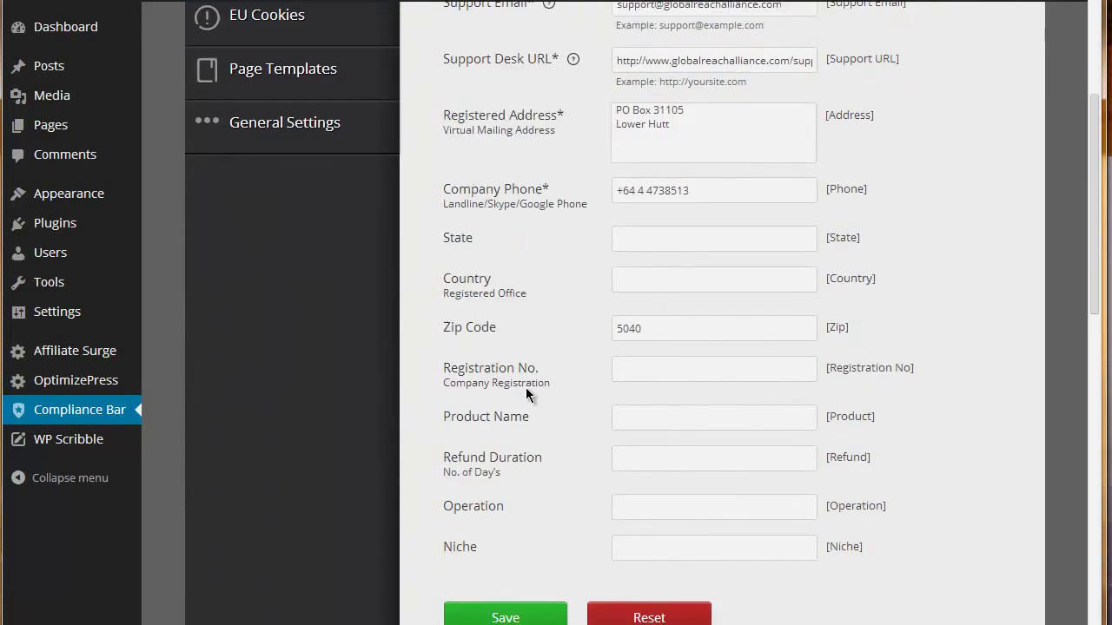
{"action": "scroll", "coordinate": [526, 394], "scroll_direction": "down", "scroll_amount": 3}
{"action": "scroll", "coordinate": [526, 395], "scroll_direction": "up", "scroll_amount": 1}
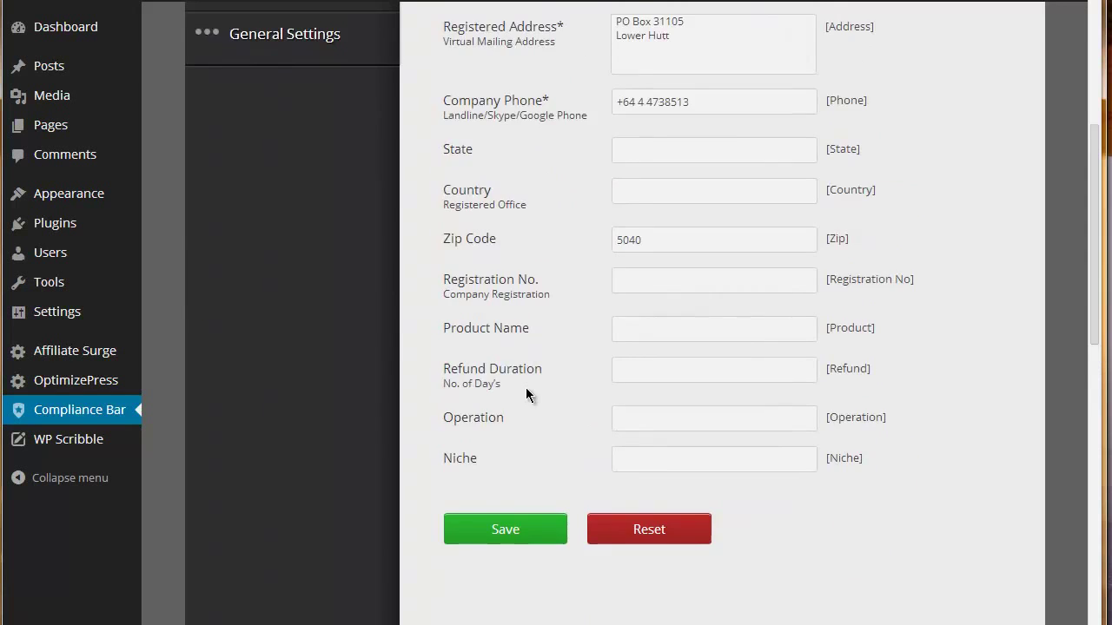
{"action": "scroll", "coordinate": [525, 392], "scroll_direction": "up", "scroll_amount": 5}
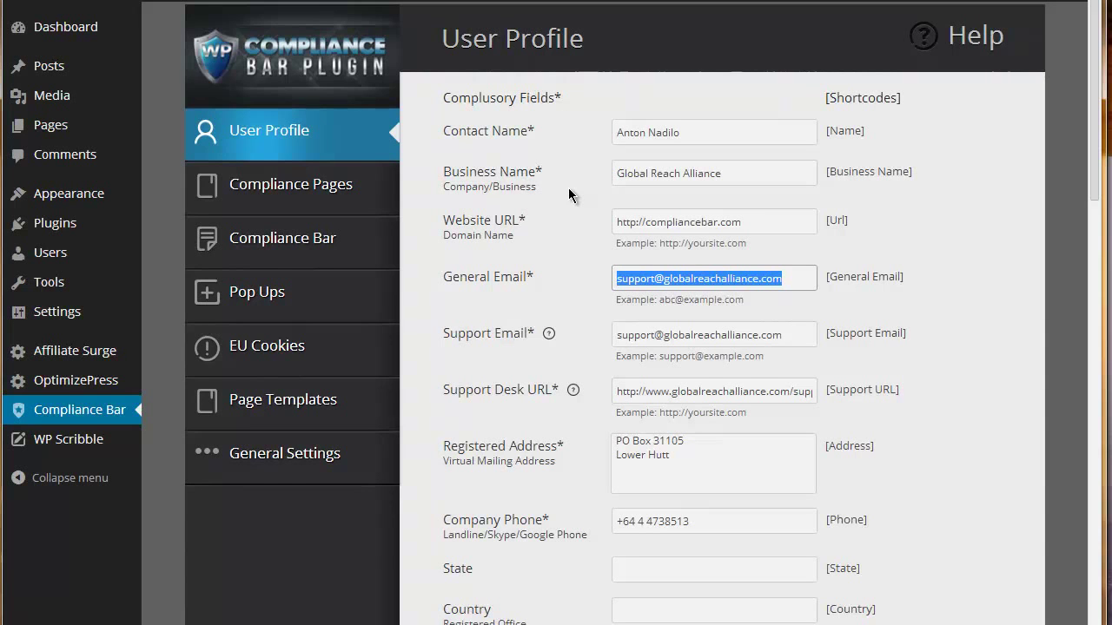
{"action": "scroll", "coordinate": [568, 191], "scroll_direction": "up", "scroll_amount": 1}
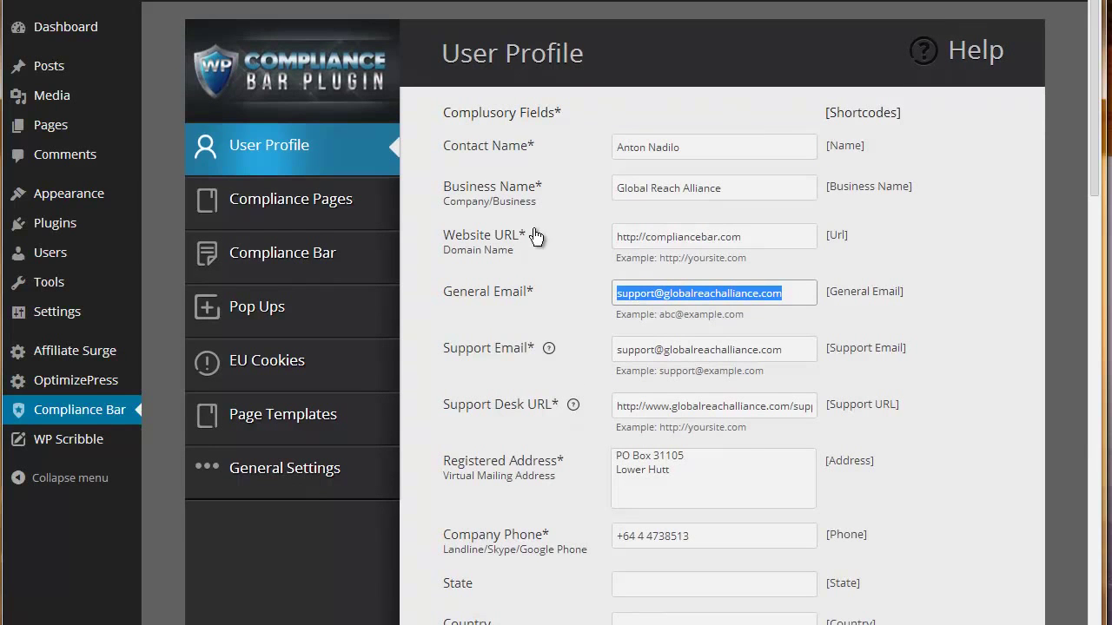
Open the Compliance Pages section and review the full list of pages with their create, icon and action options
{"action": "left_click", "coordinate": [293, 216]}
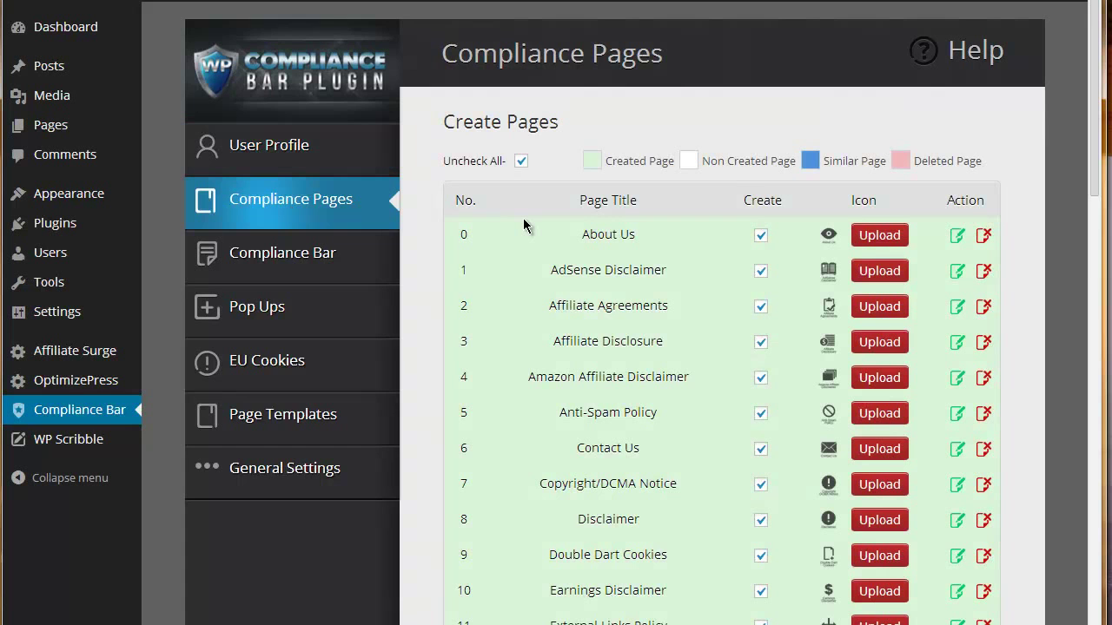
{"action": "scroll", "coordinate": [523, 224], "scroll_direction": "down", "scroll_amount": 5}
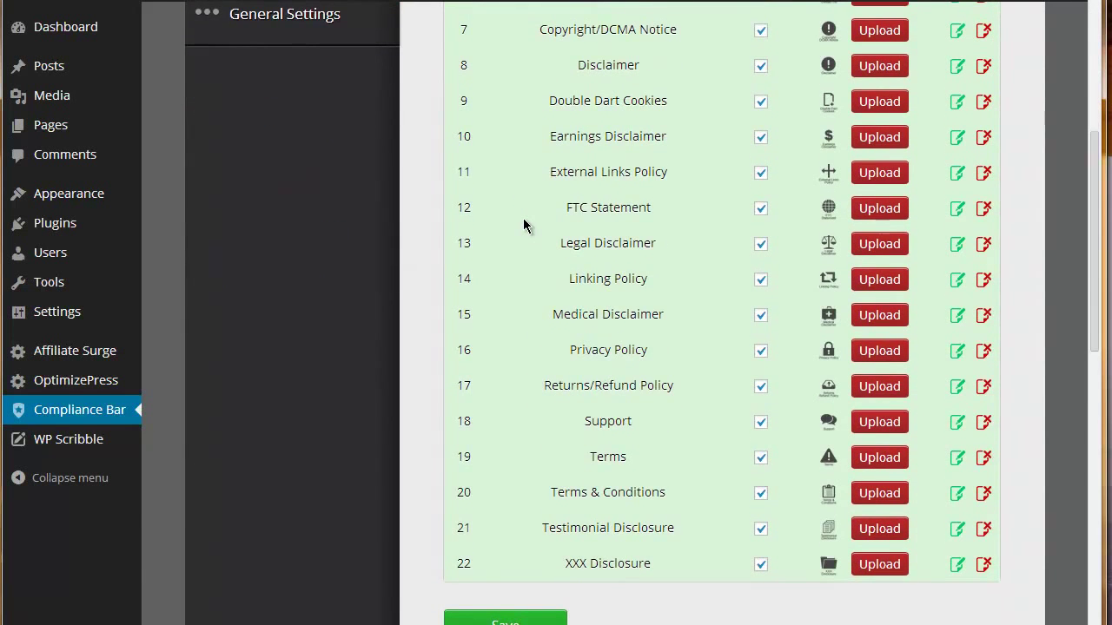
{"action": "scroll", "coordinate": [523, 224], "scroll_direction": "up", "scroll_amount": 5}
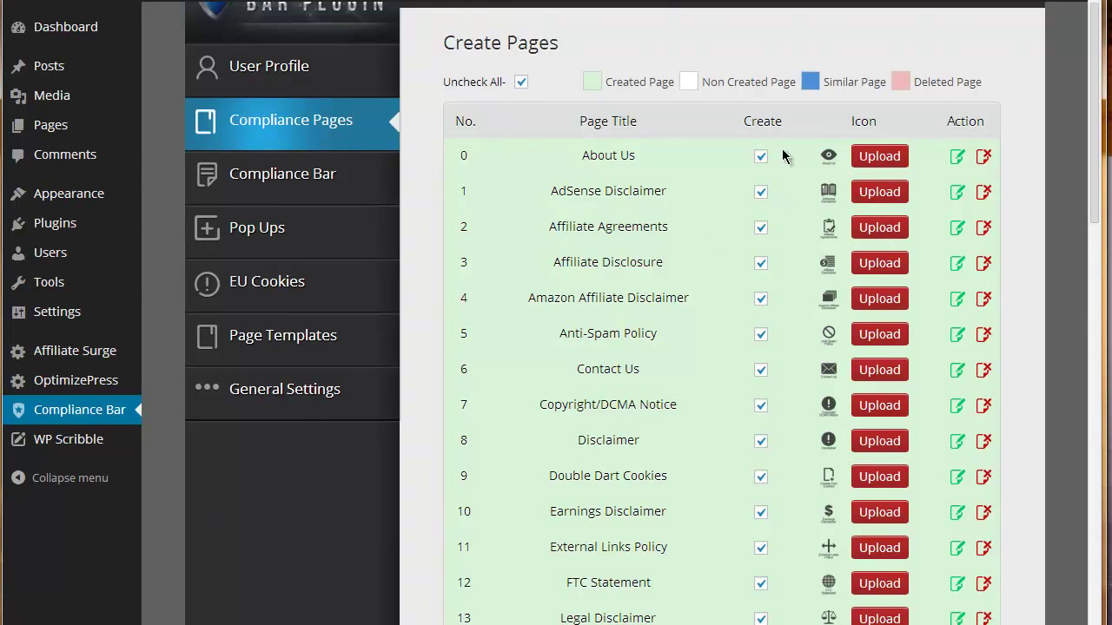
{"action": "scroll", "coordinate": [741, 313], "scroll_direction": "down", "scroll_amount": 1}
{"action": "scroll", "coordinate": [740, 317], "scroll_direction": "down", "scroll_amount": 5}
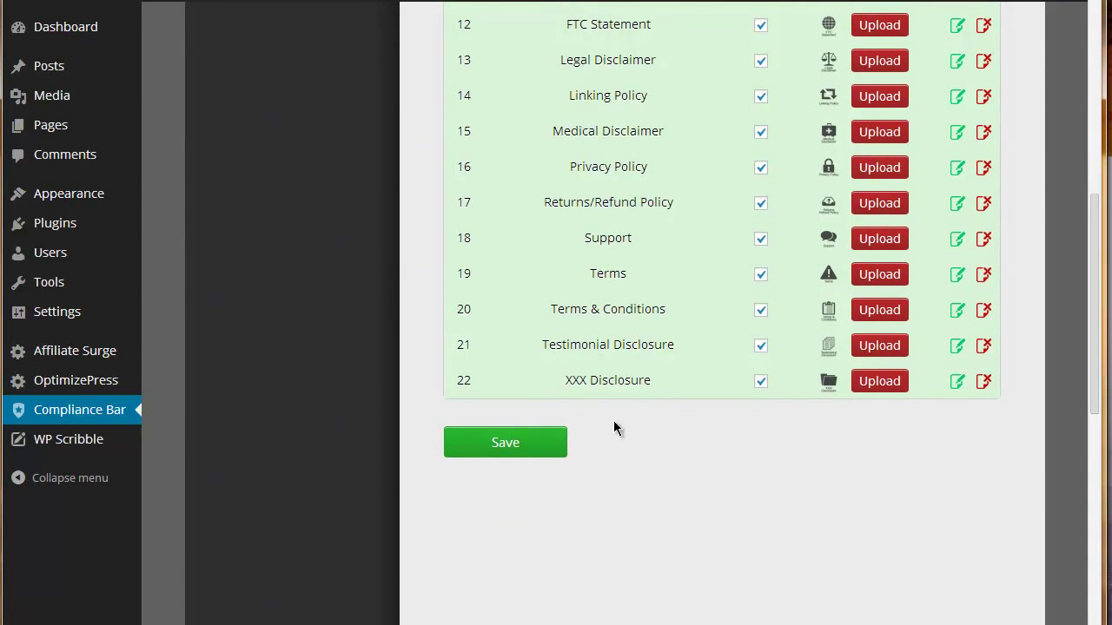
{"action": "scroll", "coordinate": [677, 404], "scroll_direction": "up", "scroll_amount": 2}
{"action": "scroll", "coordinate": [677, 399], "scroll_direction": "up", "scroll_amount": 4}
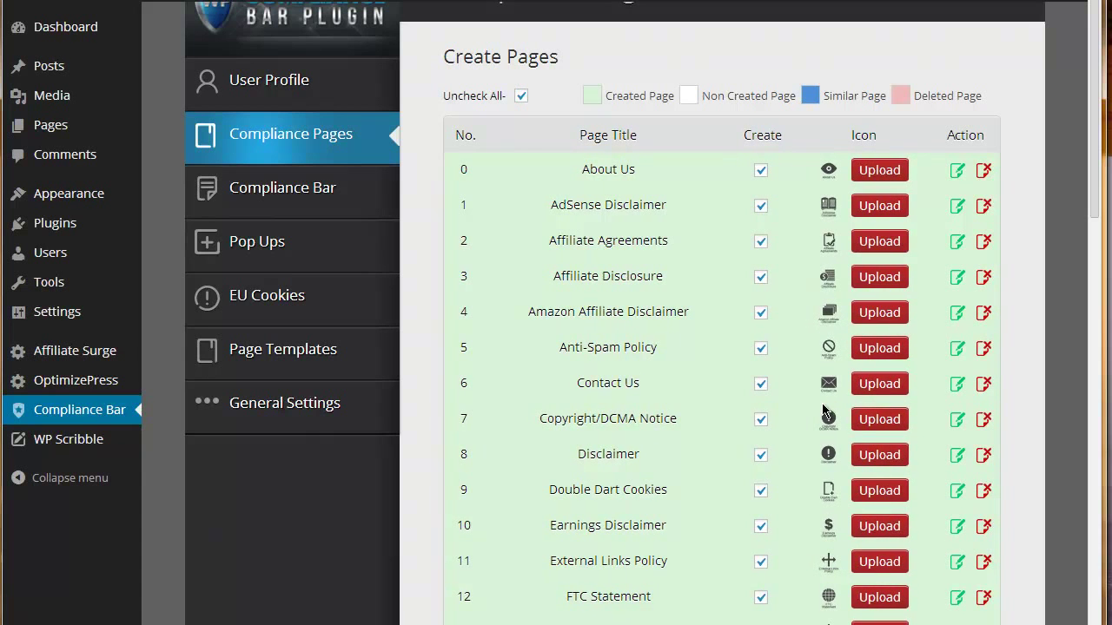
Open the icon upload dialog for the Copyright/DCMA Notice page and close it without choosing a file
{"action": "left_click", "coordinate": [879, 421]}
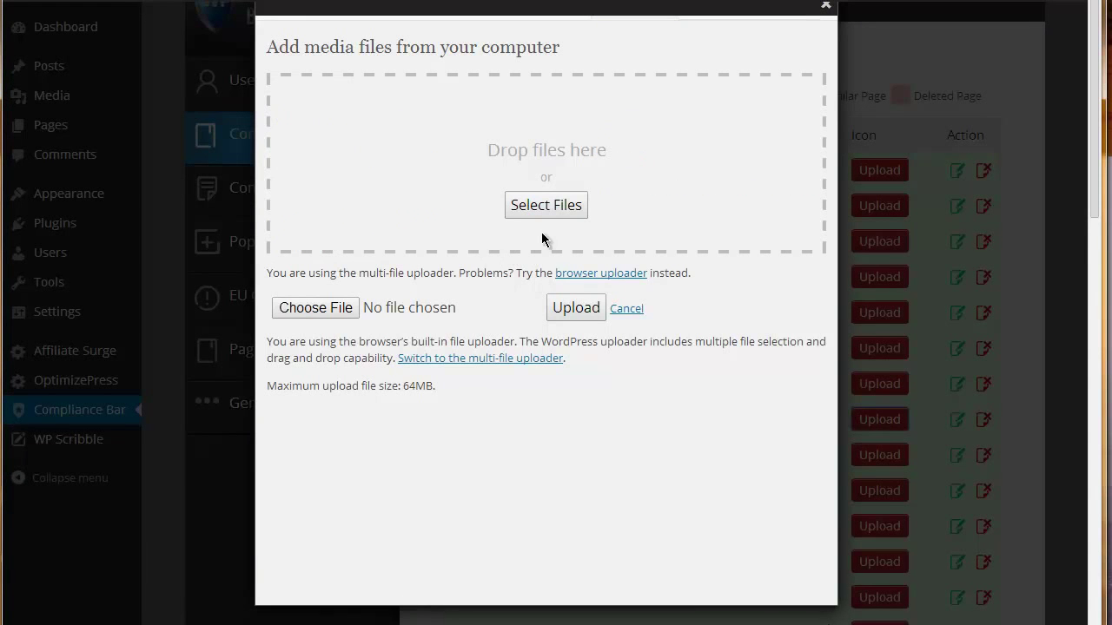
{"action": "left_click", "coordinate": [825, 7]}
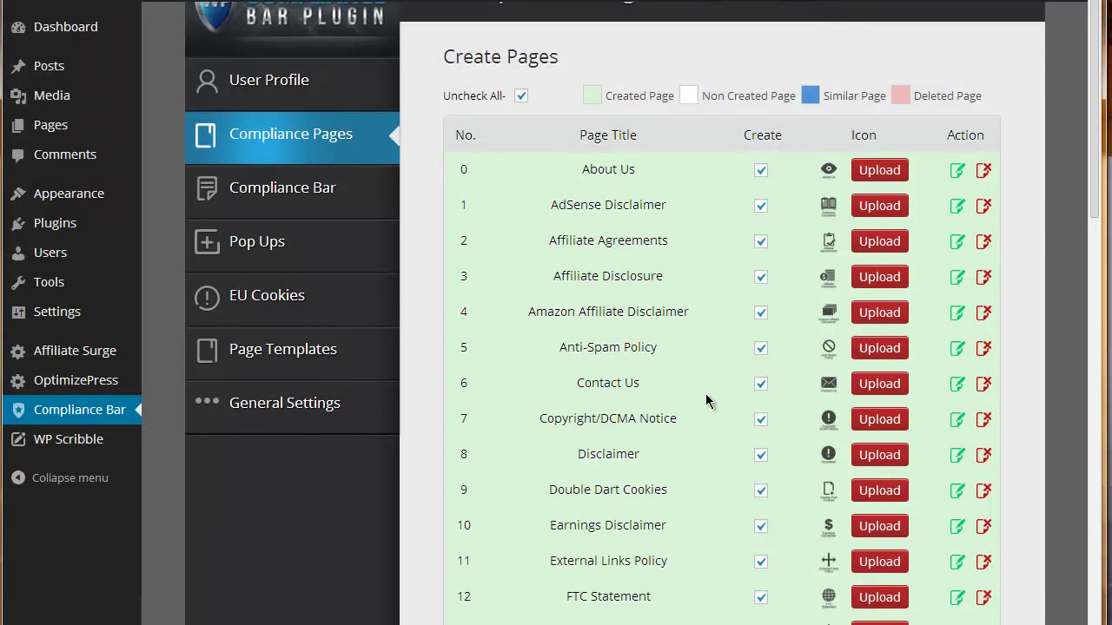
Open the About Us compliance page in the page editor and read through its content
{"action": "scroll", "coordinate": [705, 395], "scroll_direction": "down", "scroll_amount": 3}
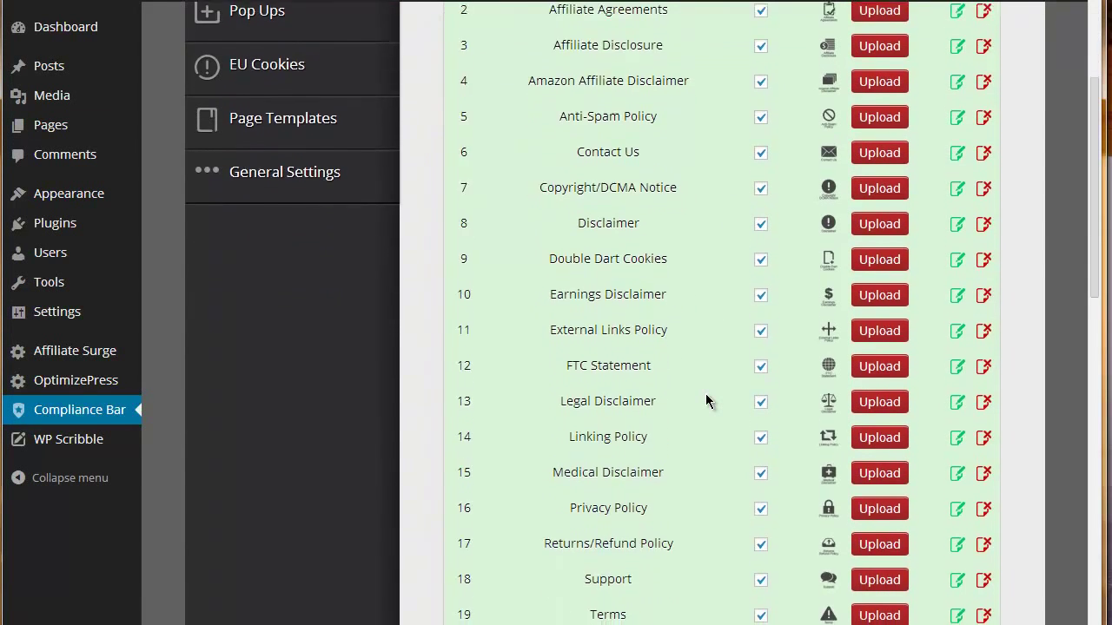
{"action": "scroll", "coordinate": [705, 400], "scroll_direction": "down", "scroll_amount": 1}
{"action": "scroll", "coordinate": [706, 401], "scroll_direction": "up", "scroll_amount": 4}
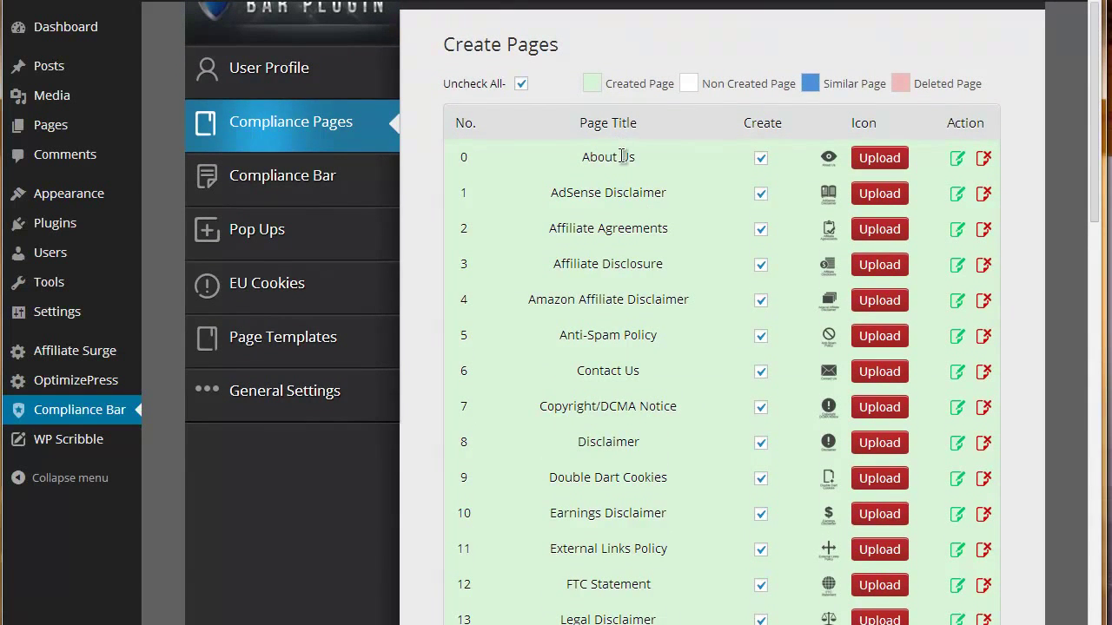
{"action": "left_click", "coordinate": [958, 164]}
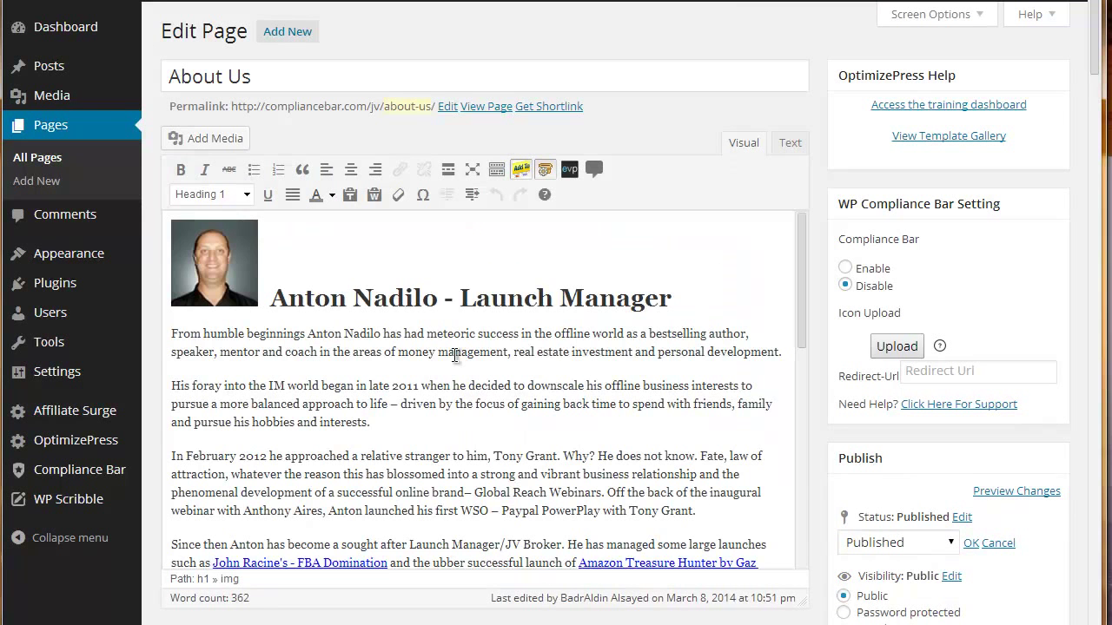
{"action": "scroll", "coordinate": [455, 354], "scroll_direction": "down", "scroll_amount": 5}
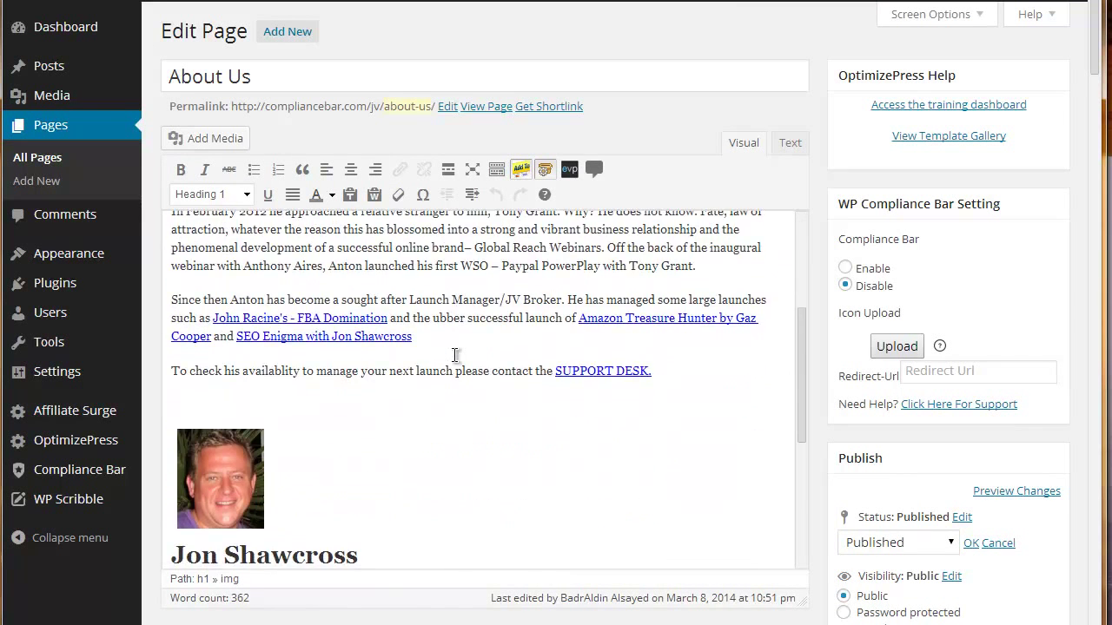
{"action": "scroll", "coordinate": [455, 354], "scroll_direction": "up", "scroll_amount": 5}
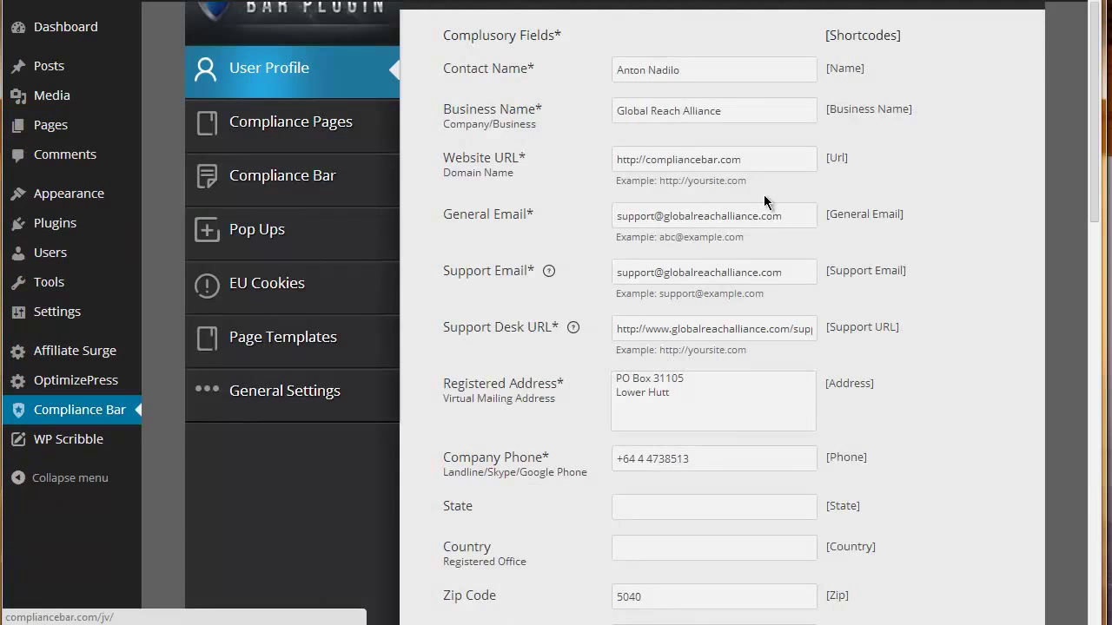
Return to the Compliance Pages section and look through the list from About Us down to XXX Disclosure
{"action": "left_click", "coordinate": [305, 129]}
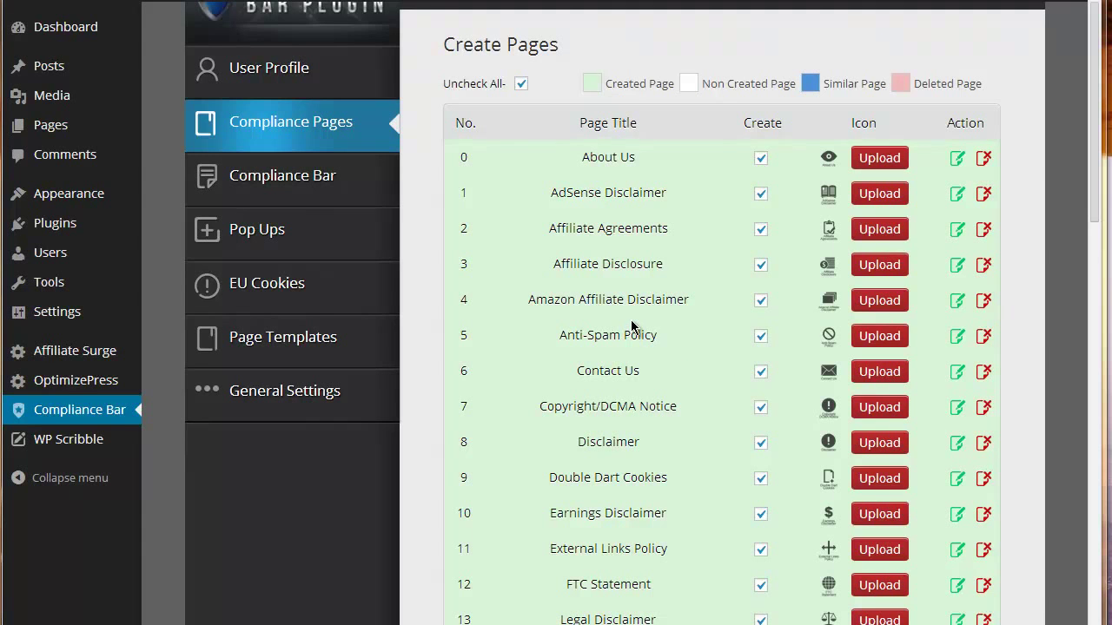
{"action": "scroll", "coordinate": [632, 326], "scroll_direction": "down", "scroll_amount": 6}
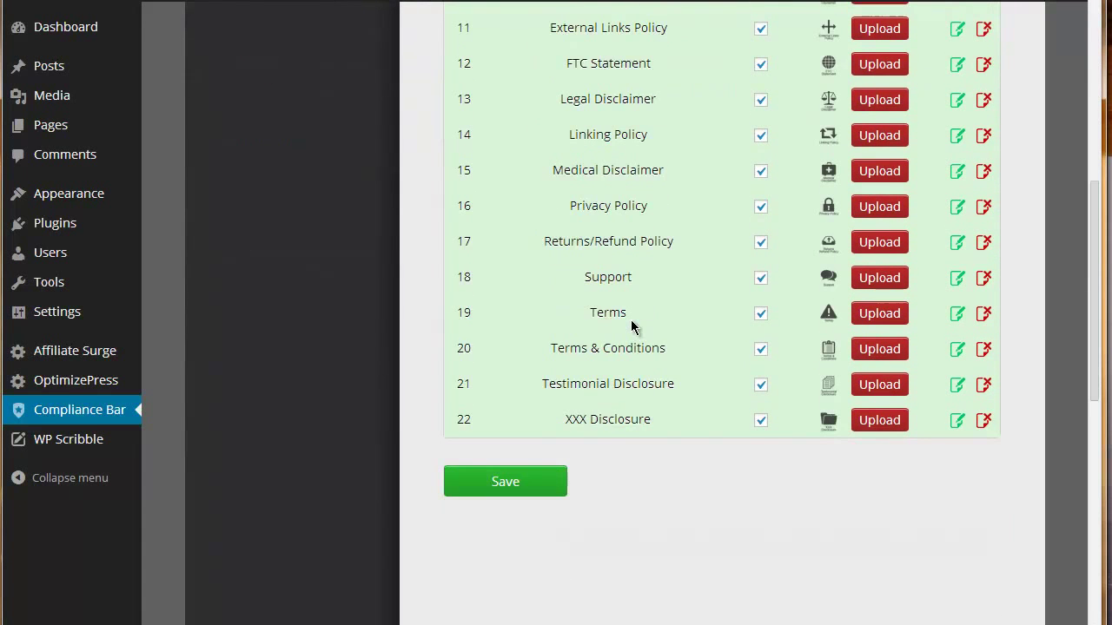
{"action": "scroll", "coordinate": [631, 326], "scroll_direction": "up", "scroll_amount": 7}
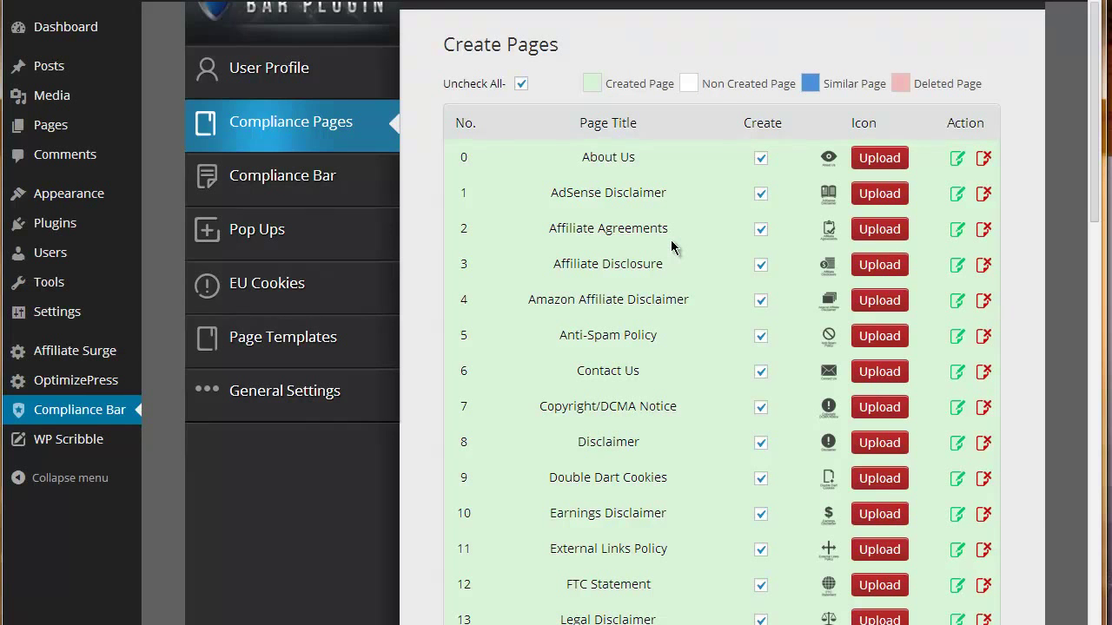
Open the Compliance Bar creation form and switch Show Compliance Footer off and back on
{"action": "left_click", "coordinate": [300, 179]}
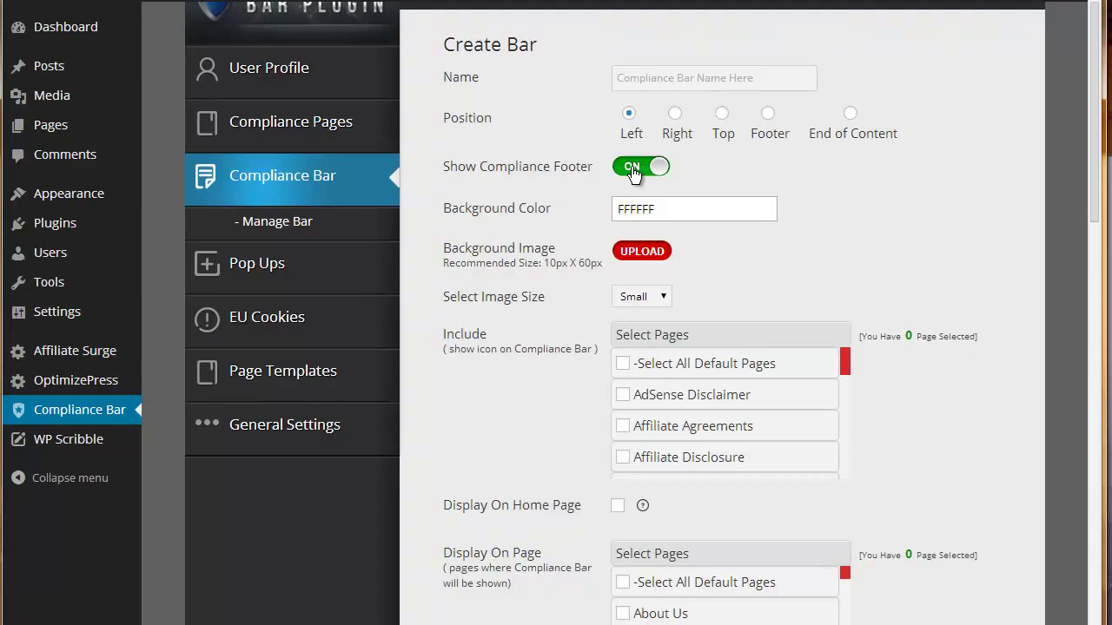
{"action": "left_click", "coordinate": [632, 173]}
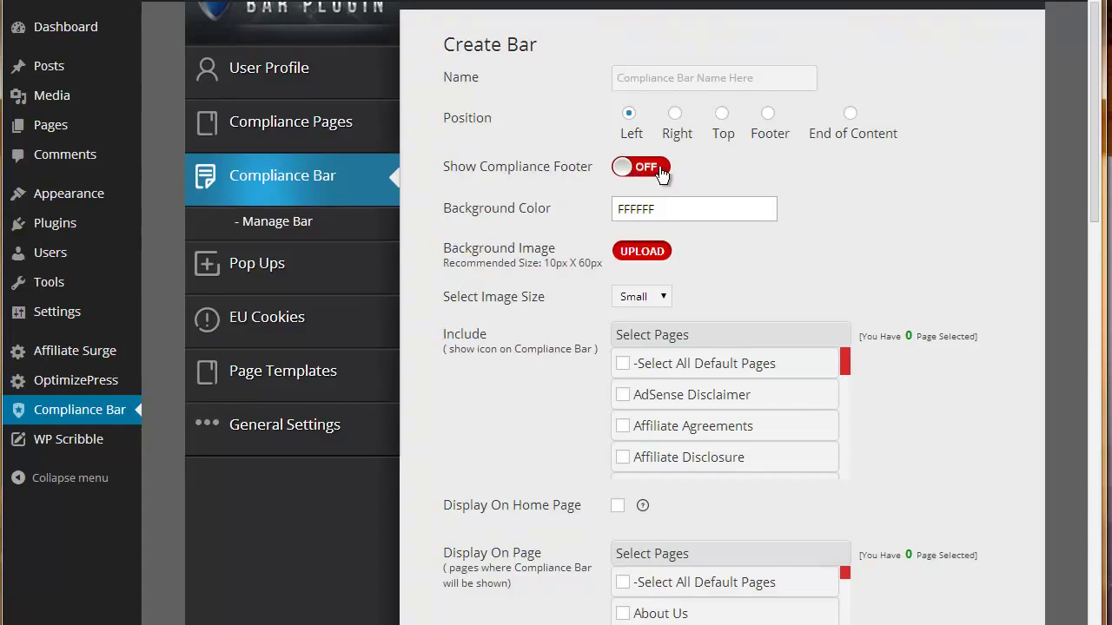
{"action": "left_click", "coordinate": [660, 173]}
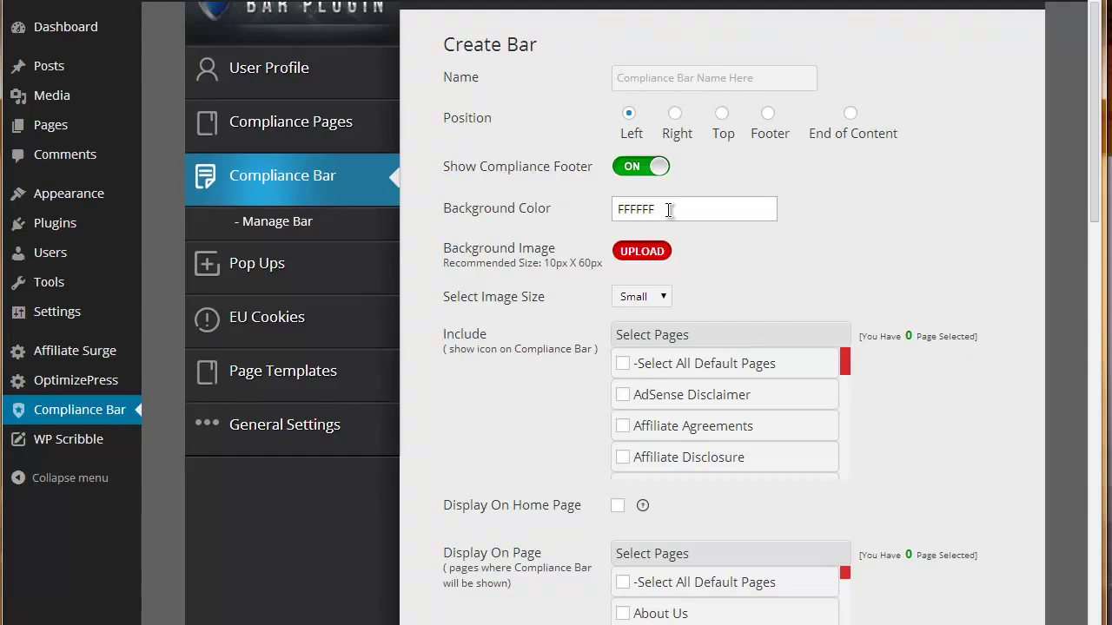
View the background colour picker and the image size options of the new bar without changing either setting
{"action": "left_click", "coordinate": [668, 209]}
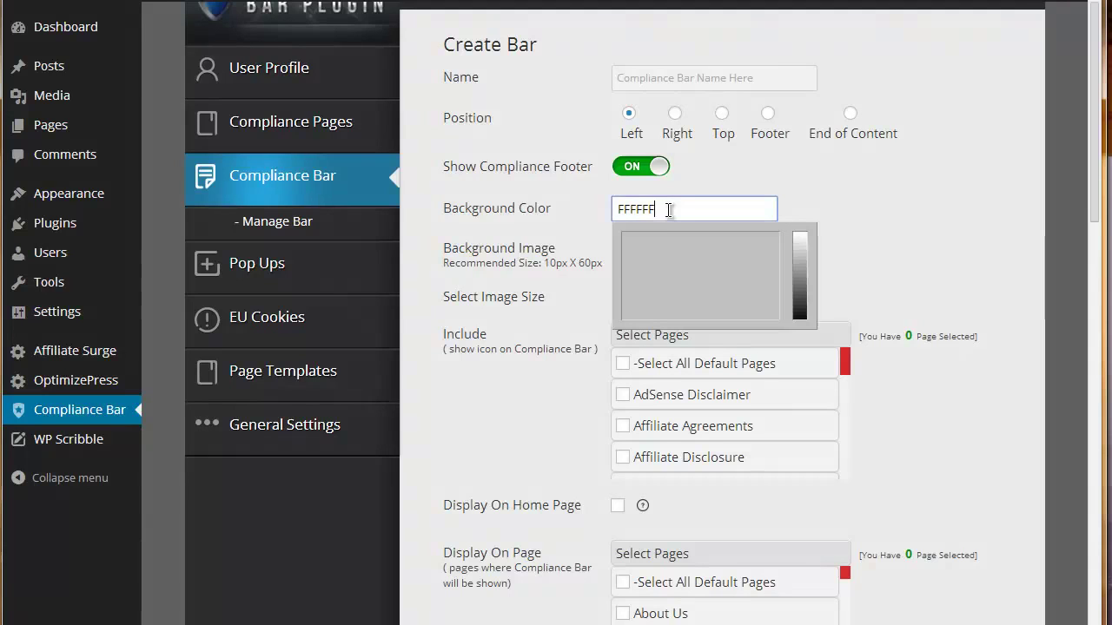
{"action": "left_click", "coordinate": [553, 264]}
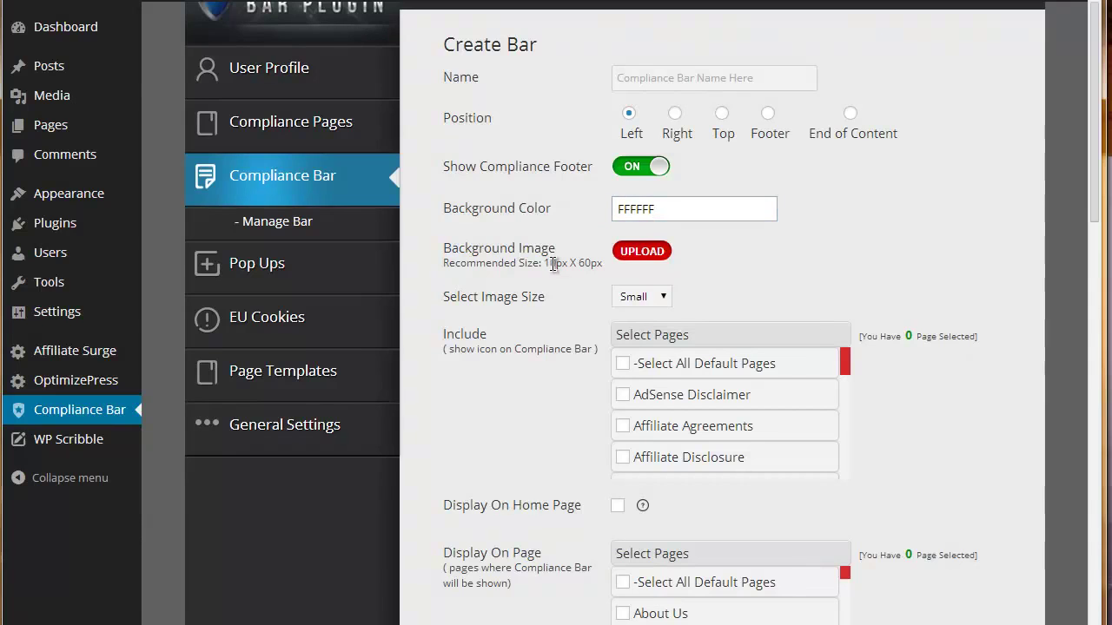
{"action": "left_click", "coordinate": [666, 299]}
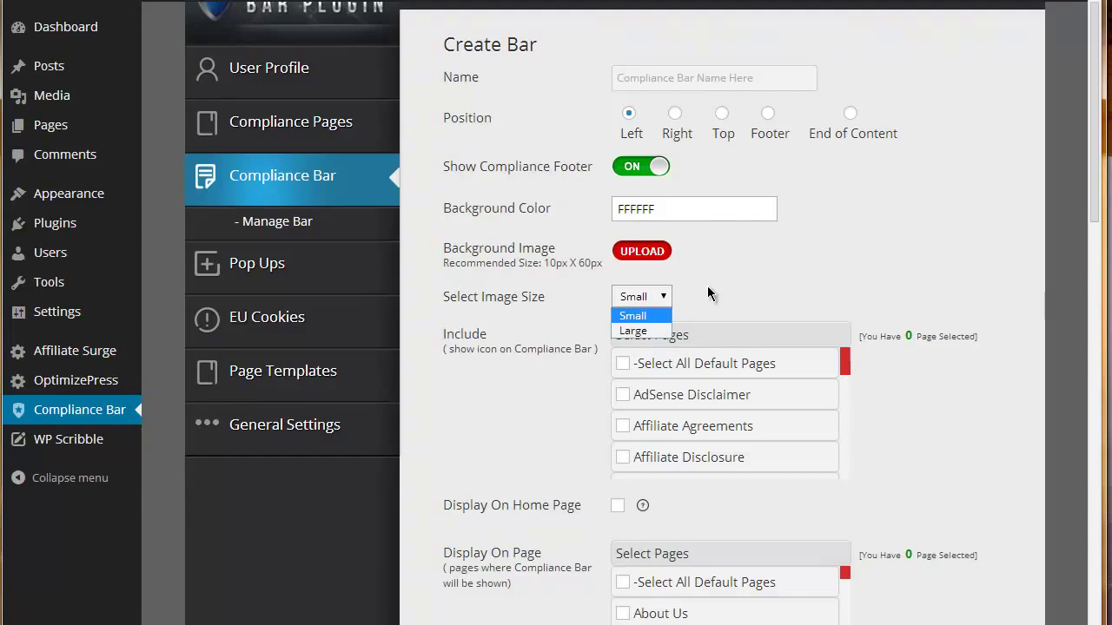
{"action": "left_click", "coordinate": [707, 292]}
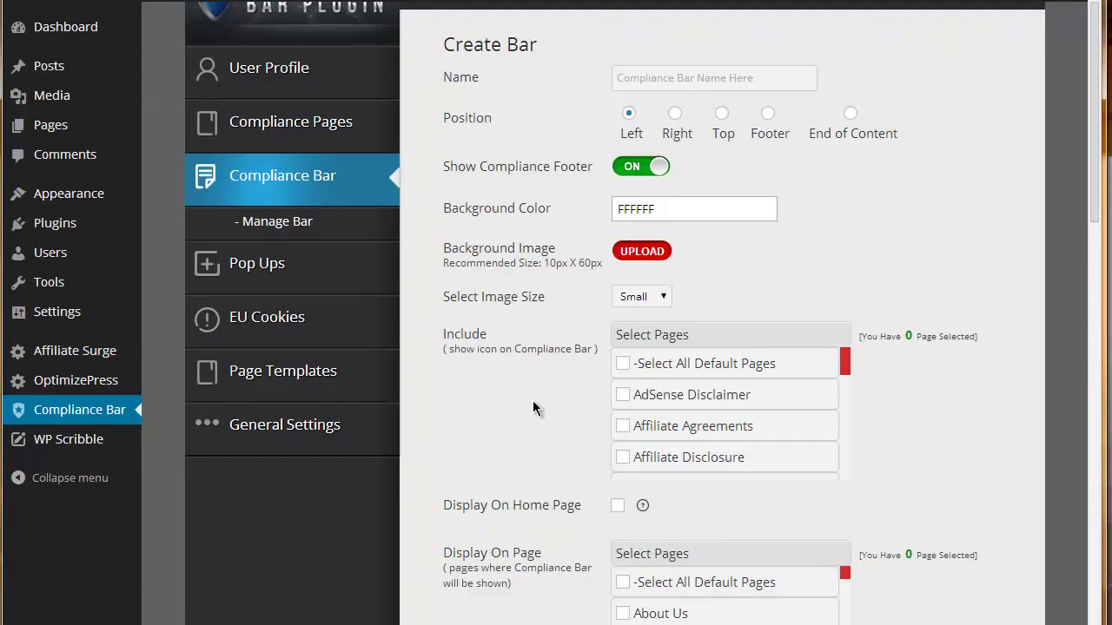
Include the Returns/Refund Policy, Terms and Terms & Conditions pages as icons on the new compliance bar
{"action": "scroll", "coordinate": [568, 397], "scroll_direction": "down", "scroll_amount": 1}
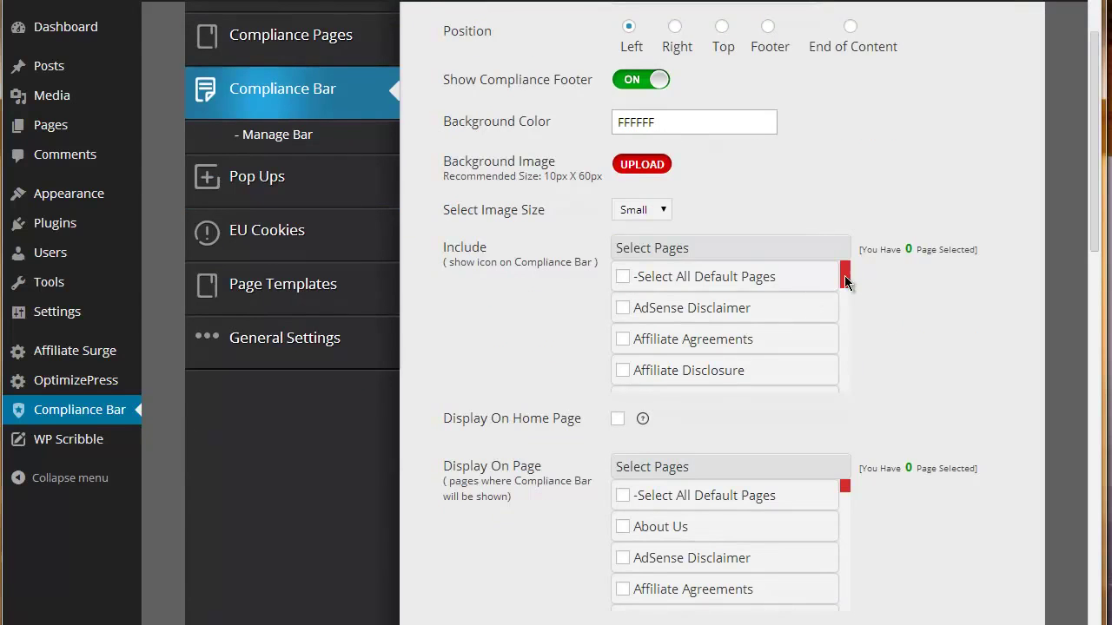
{"action": "left_click_drag", "start_coordinate": [845, 281], "coordinate": [840, 390]}
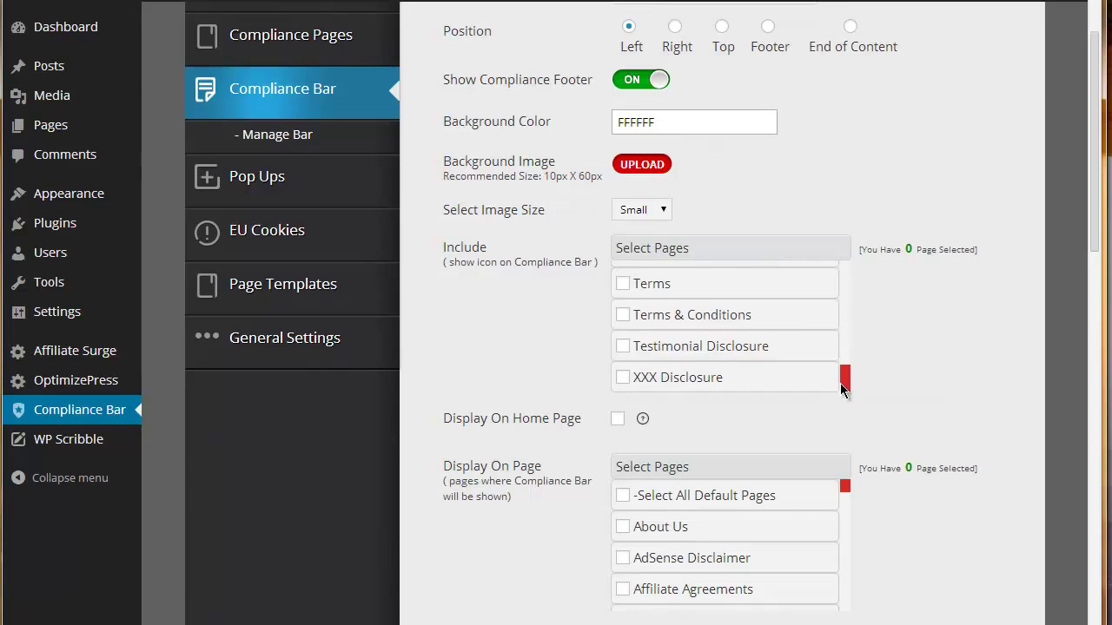
{"action": "left_click_drag", "start_coordinate": [840, 389], "coordinate": [846, 376]}
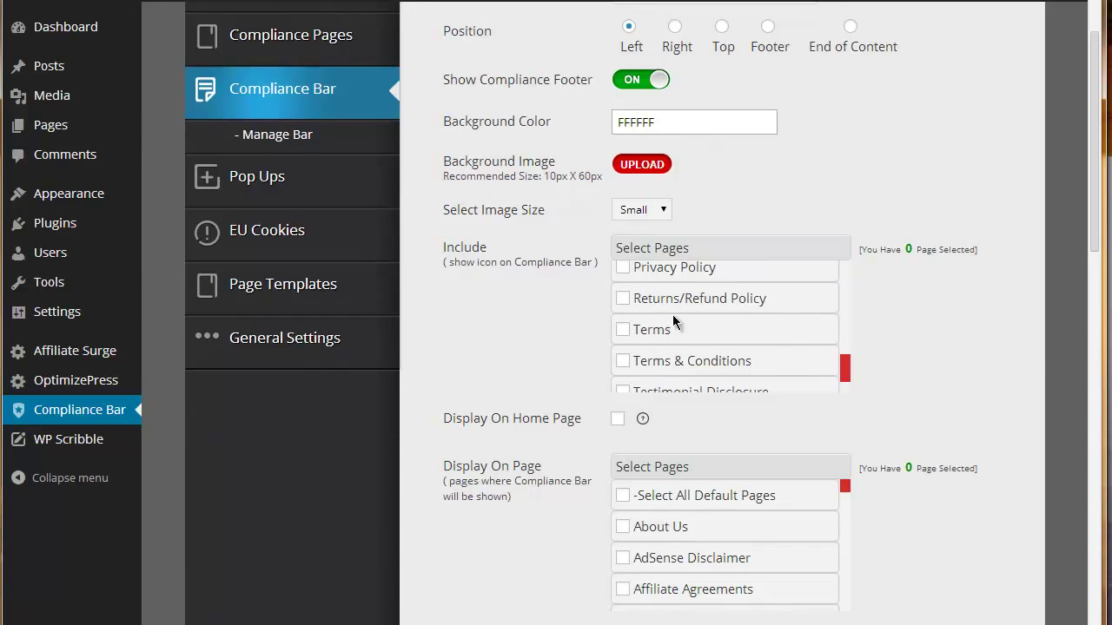
{"action": "left_click", "coordinate": [625, 300]}
{"action": "left_click", "coordinate": [625, 328]}
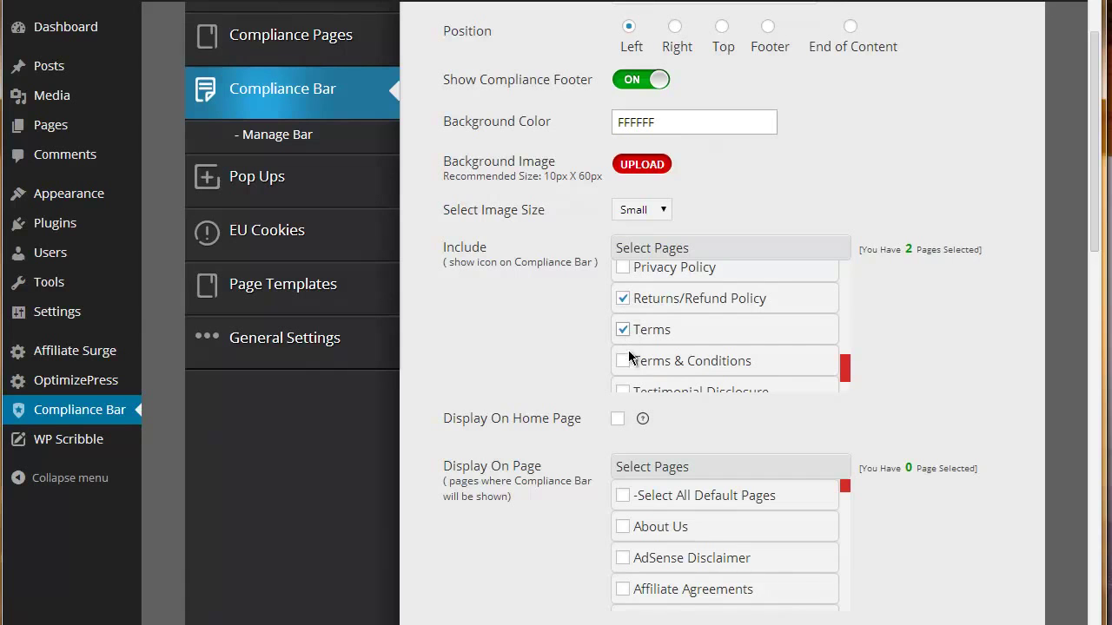
{"action": "left_click", "coordinate": [625, 361]}
Enable Display On Home Page for the new bar and look through the pages available under Display On Page
{"action": "scroll", "coordinate": [594, 365], "scroll_direction": "down", "scroll_amount": 1}
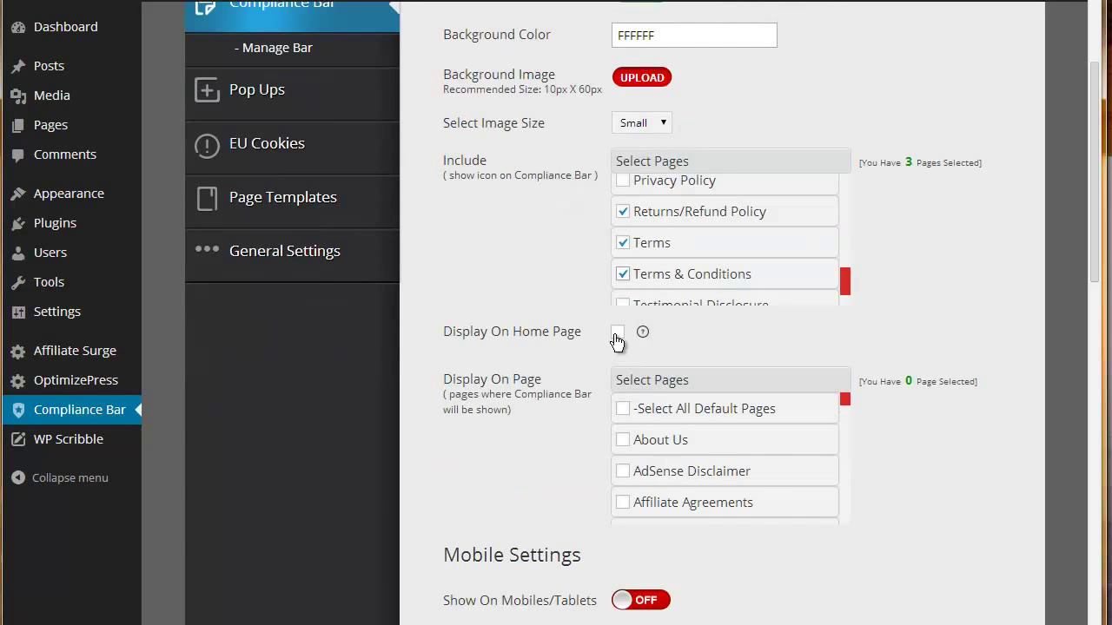
{"action": "mouse_move", "coordinate": [643, 334]}
{"action": "left_click", "coordinate": [618, 334]}
{"action": "scroll", "coordinate": [686, 451], "scroll_direction": "down", "scroll_amount": 5}
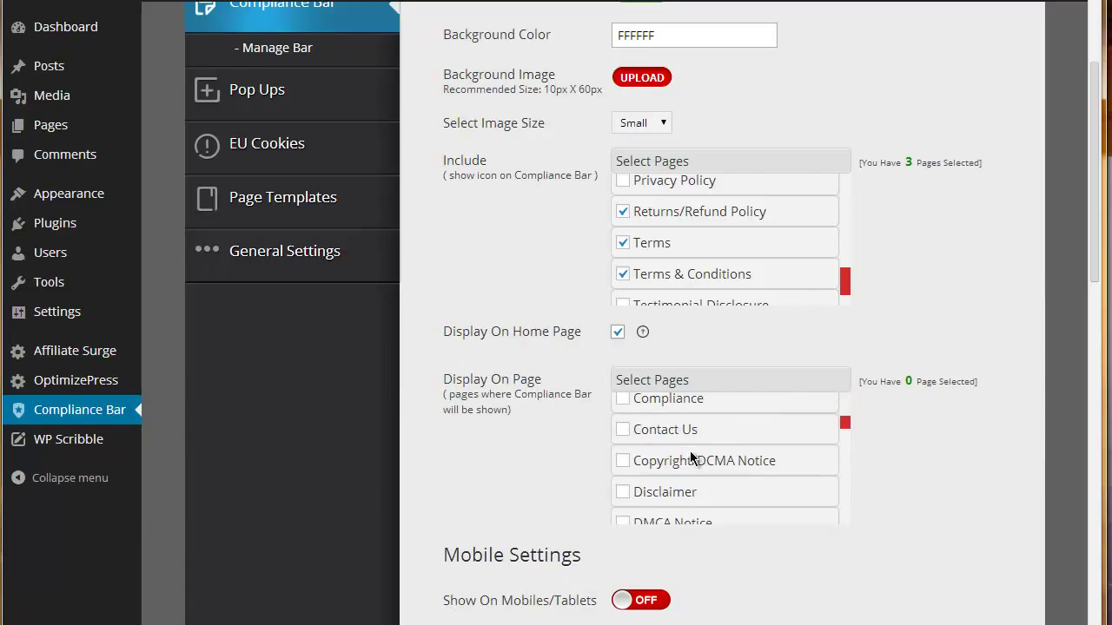
{"action": "scroll", "coordinate": [690, 452], "scroll_direction": "down", "scroll_amount": 8}
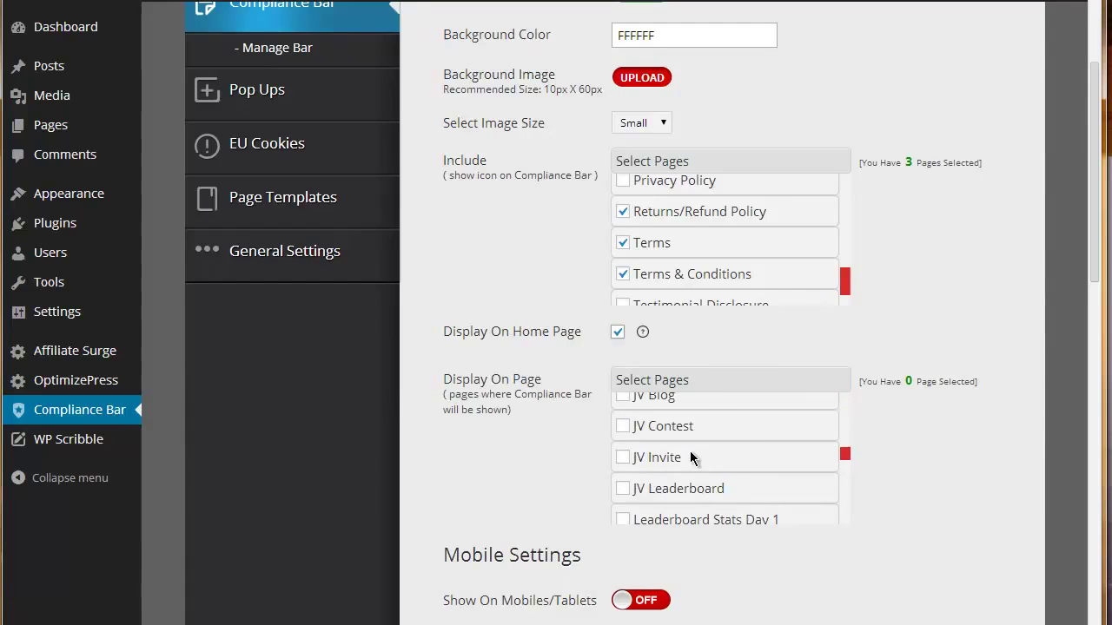
{"action": "scroll", "coordinate": [691, 453], "scroll_direction": "down", "scroll_amount": 10}
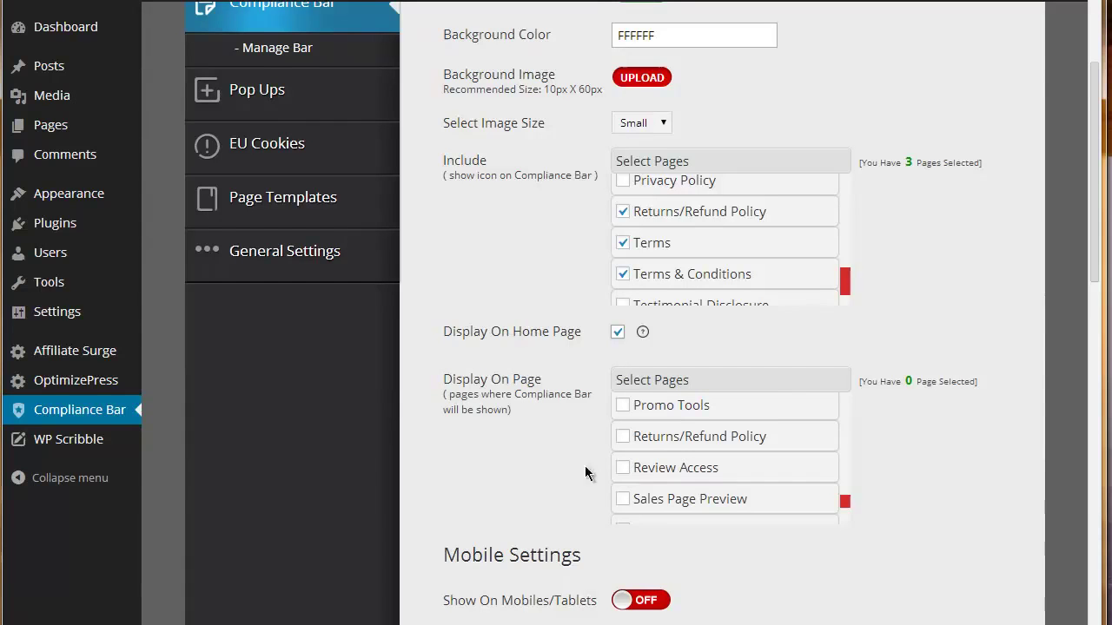
Turn on Show On Mobiles/Tablets and include all pages as icons on the mobile compliance bar
{"action": "scroll", "coordinate": [549, 448], "scroll_direction": "down", "scroll_amount": 3}
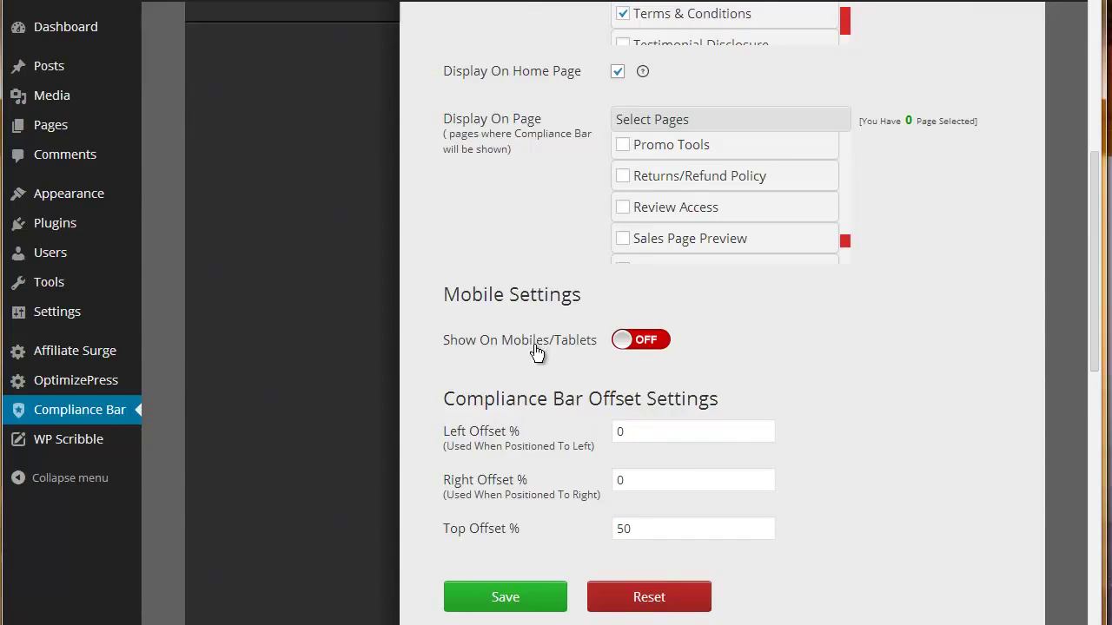
{"action": "left_click", "coordinate": [660, 345]}
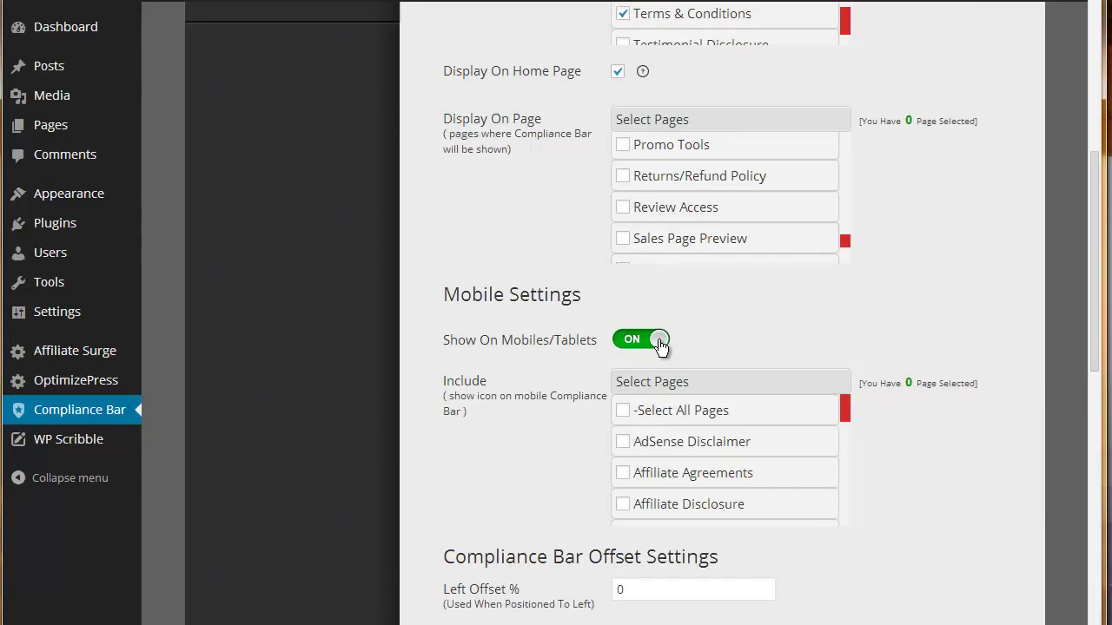
{"action": "left_click", "coordinate": [625, 414]}
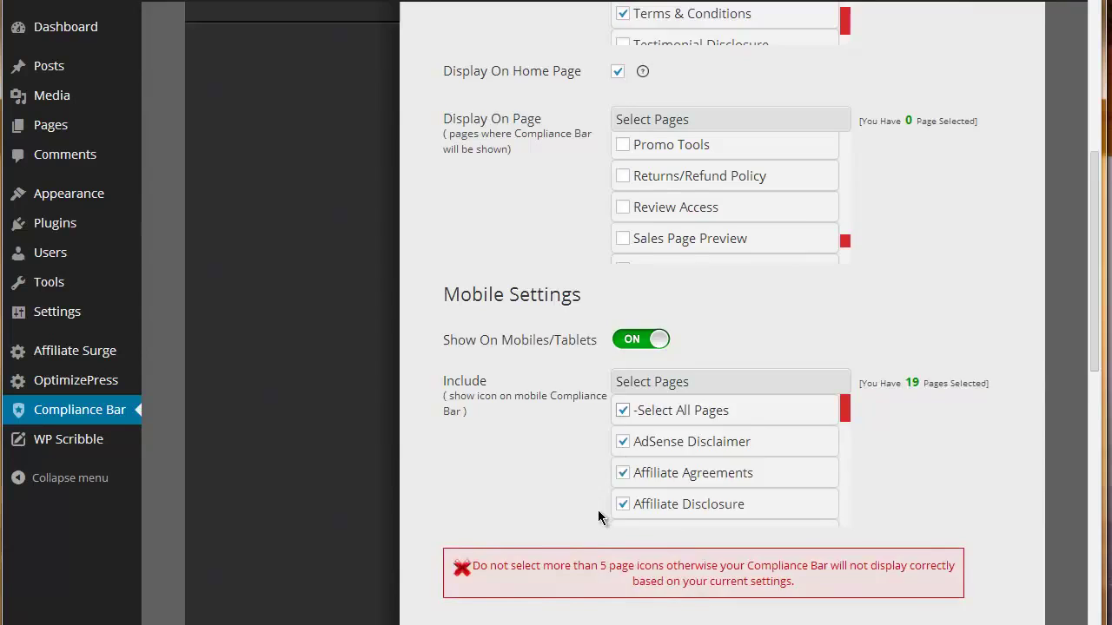
{"action": "scroll", "coordinate": [598, 512], "scroll_direction": "down", "scroll_amount": 1}
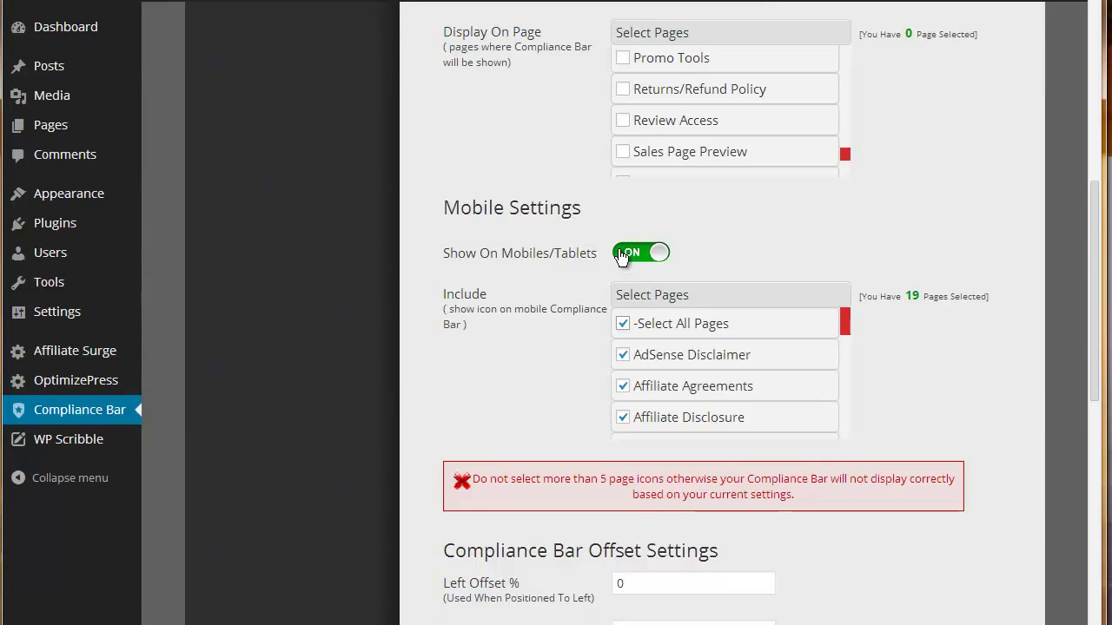
Set the new bar's Left Offset to 50 % in the Compliance Bar Offset Settings
{"action": "scroll", "coordinate": [535, 386], "scroll_direction": "down", "scroll_amount": 2}
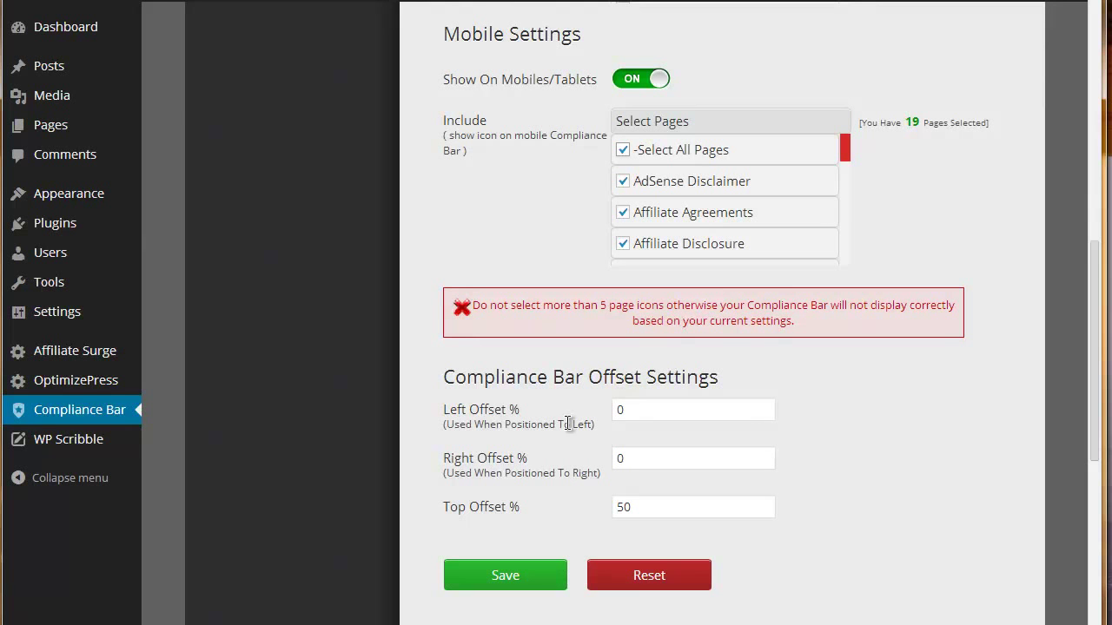
{"action": "scroll", "coordinate": [566, 423], "scroll_direction": "up", "scroll_amount": 10}
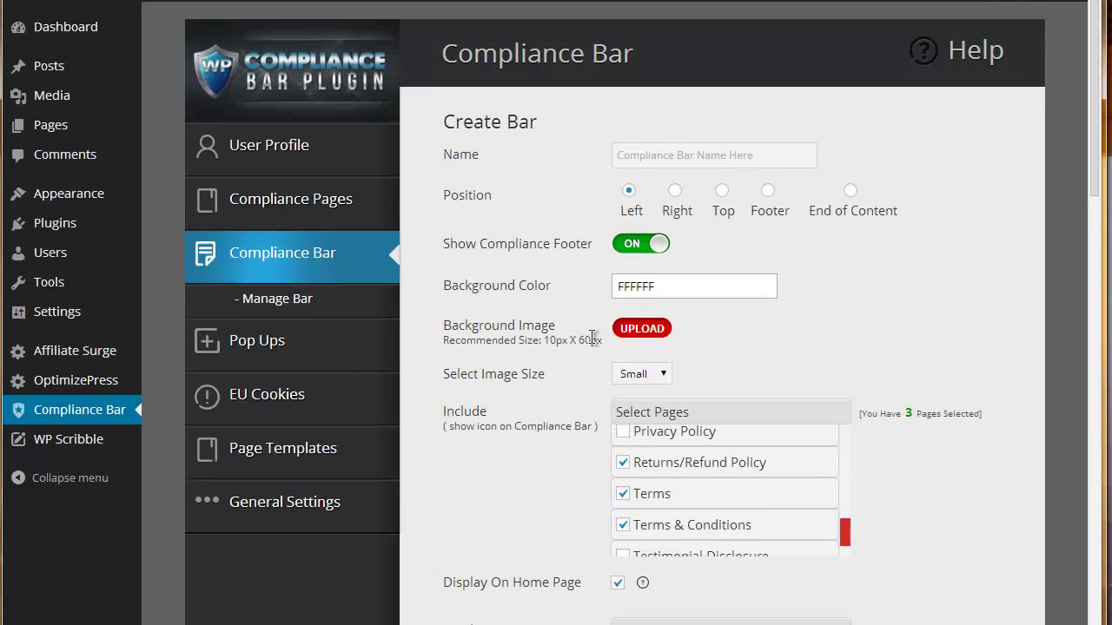
{"action": "scroll", "coordinate": [593, 345], "scroll_direction": "down", "scroll_amount": 5}
{"action": "scroll", "coordinate": [593, 344], "scroll_direction": "down", "scroll_amount": 3}
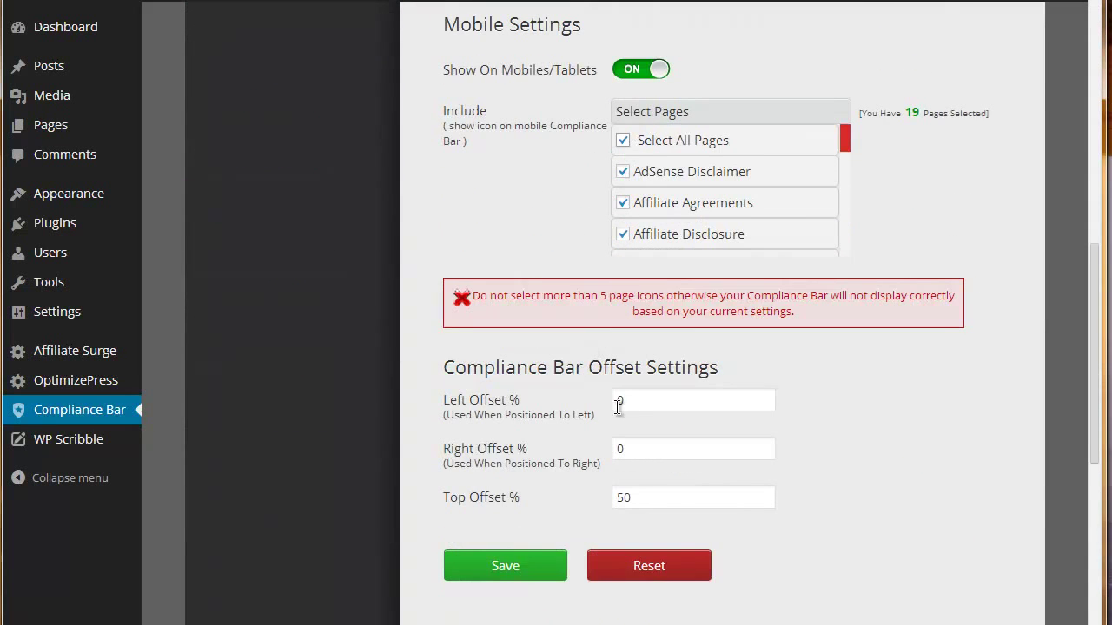
{"action": "left_click", "coordinate": [768, 395]}
{"action": "left_click", "coordinate": [769, 395]}
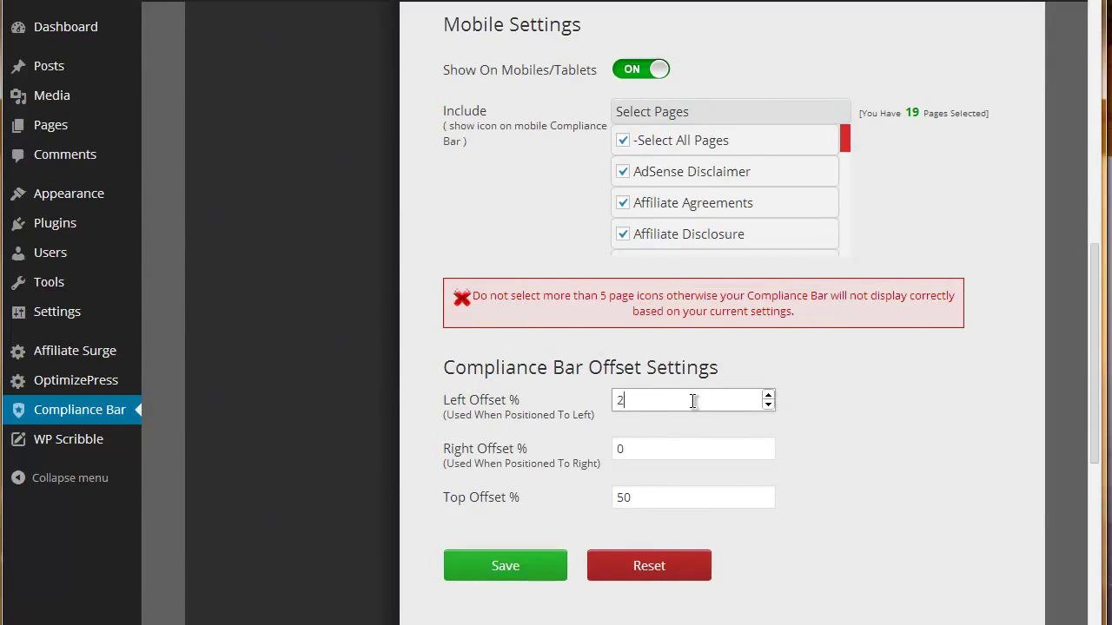
{"action": "left_click_drag", "start_coordinate": [683, 400], "coordinate": [590, 405]}
{"action": "type", "text": "50"}
{"action": "left_click", "coordinate": [553, 464]}
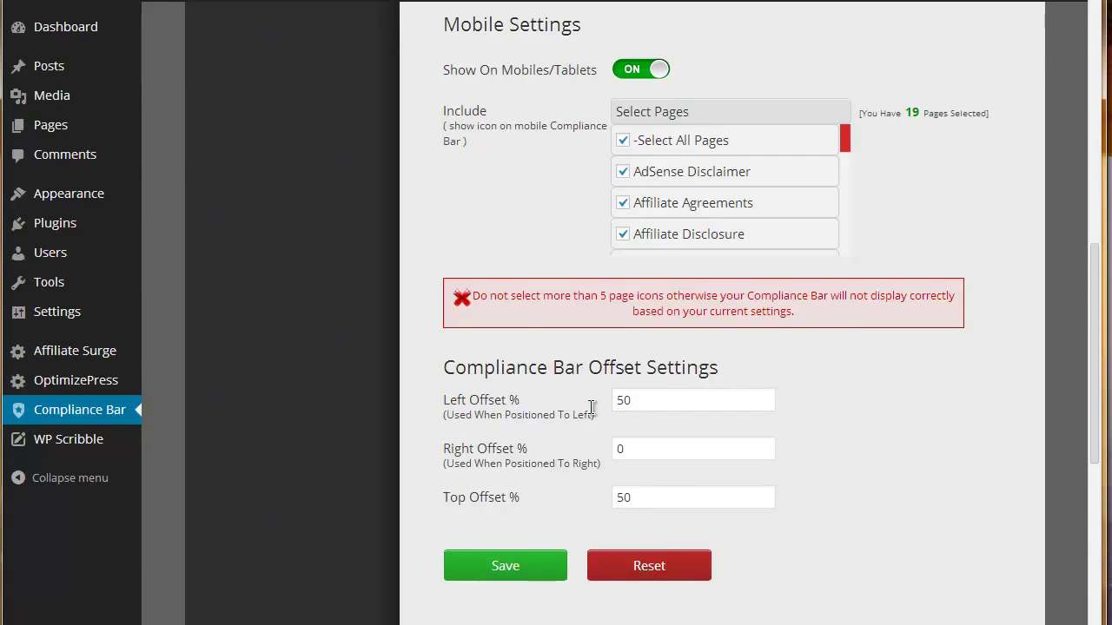
{"action": "left_click", "coordinate": [624, 398]}
Look through the live Launch Manager page on the website
{"action": "scroll", "coordinate": [474, 304], "scroll_direction": "up", "scroll_amount": 8}
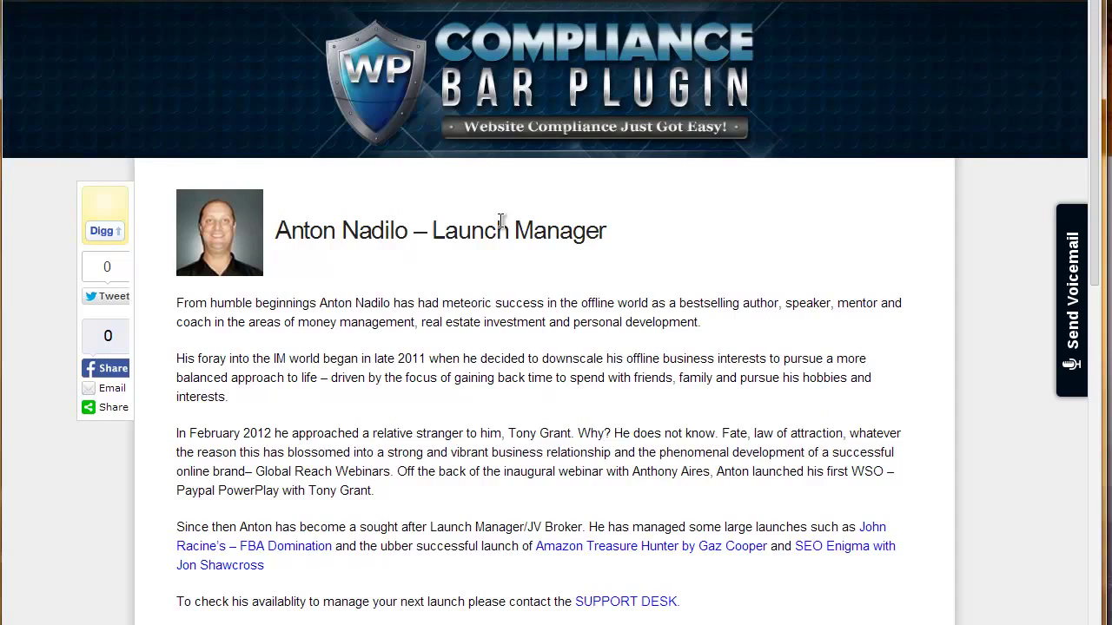
{"action": "scroll", "coordinate": [504, 227], "scroll_direction": "down", "scroll_amount": 2}
{"action": "scroll", "coordinate": [501, 227], "scroll_direction": "down", "scroll_amount": 5}
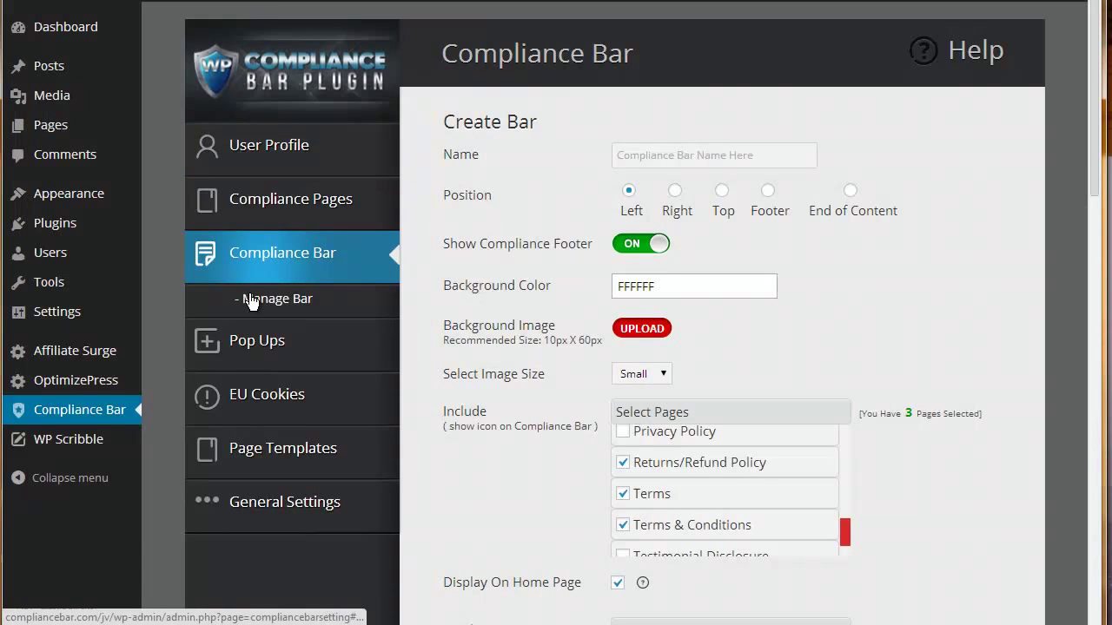
Open the existing JV Blog bar for editing, set its position to Top and save it
{"action": "left_click", "coordinate": [298, 299]}
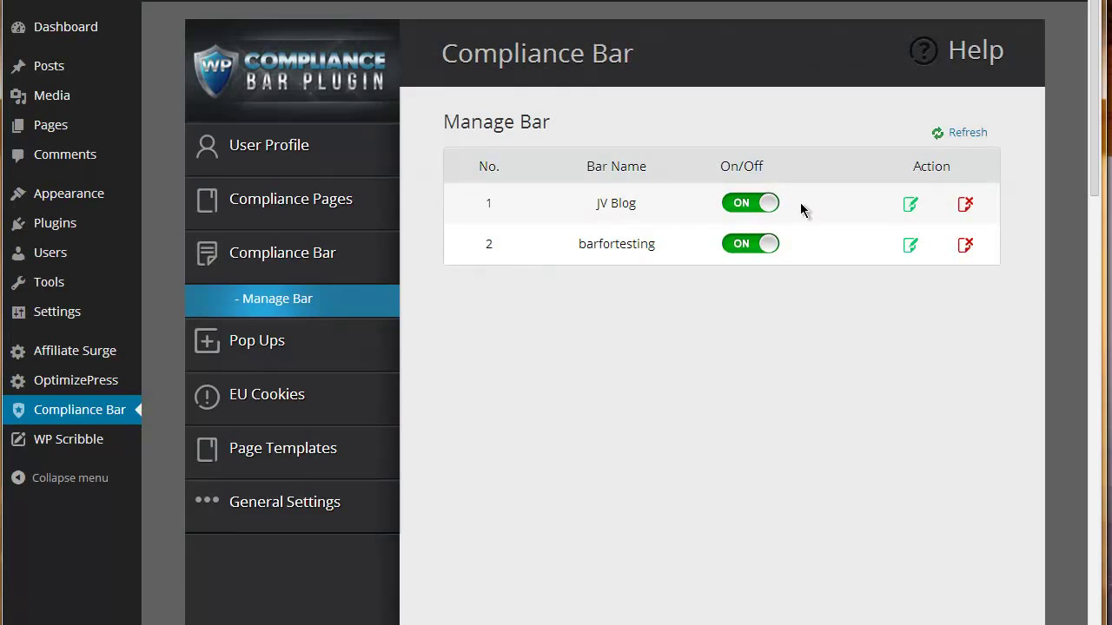
{"action": "left_click", "coordinate": [909, 206]}
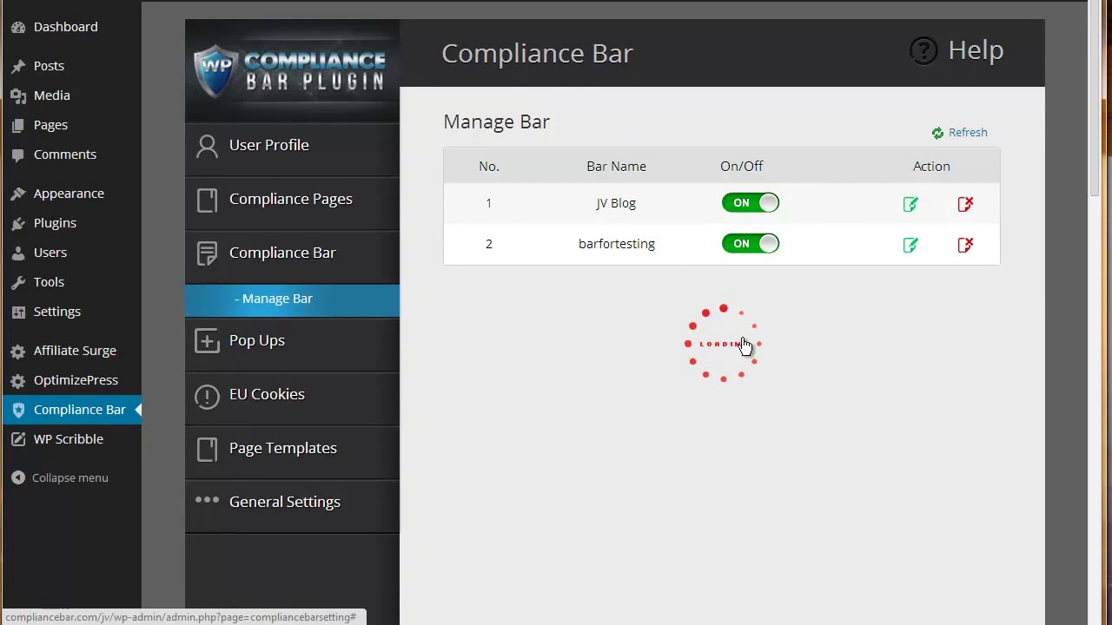
{"action": "scroll", "coordinate": [605, 373], "scroll_direction": "down", "scroll_amount": 1}
{"action": "scroll", "coordinate": [605, 374], "scroll_direction": "down", "scroll_amount": 3}
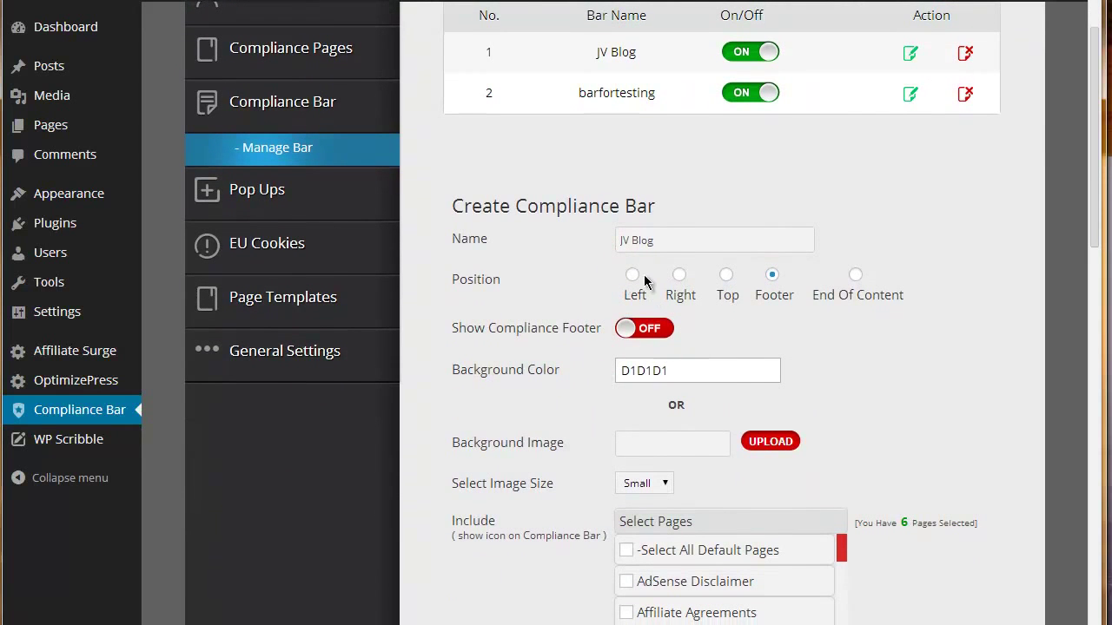
{"action": "left_click", "coordinate": [726, 276]}
{"action": "scroll", "coordinate": [726, 280], "scroll_direction": "down", "scroll_amount": 10}
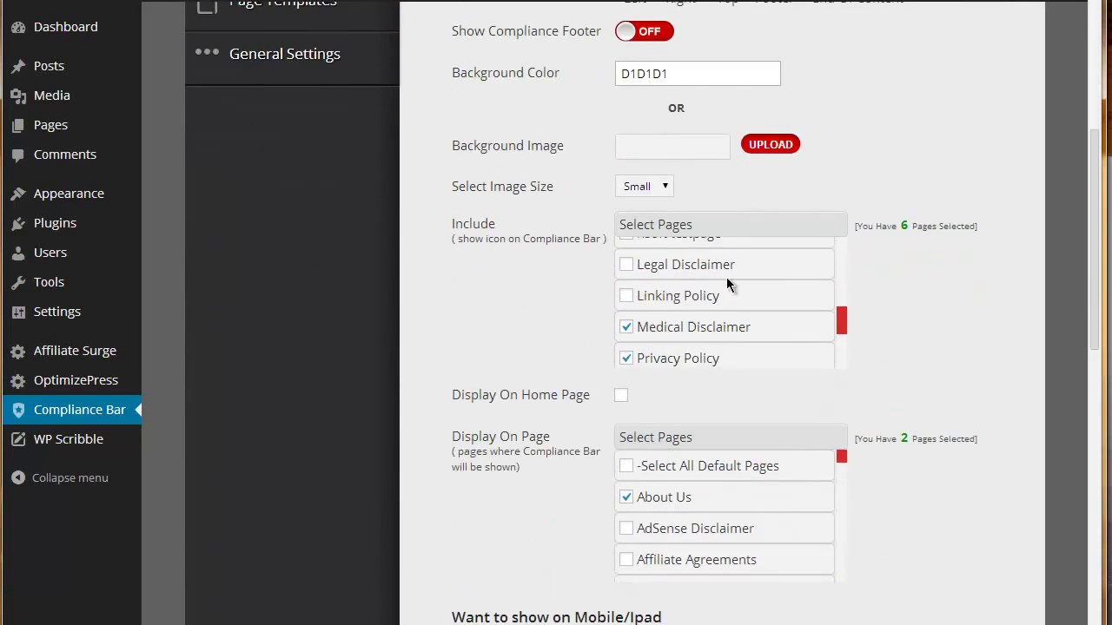
{"action": "scroll", "coordinate": [938, 330], "scroll_direction": "down", "scroll_amount": 5}
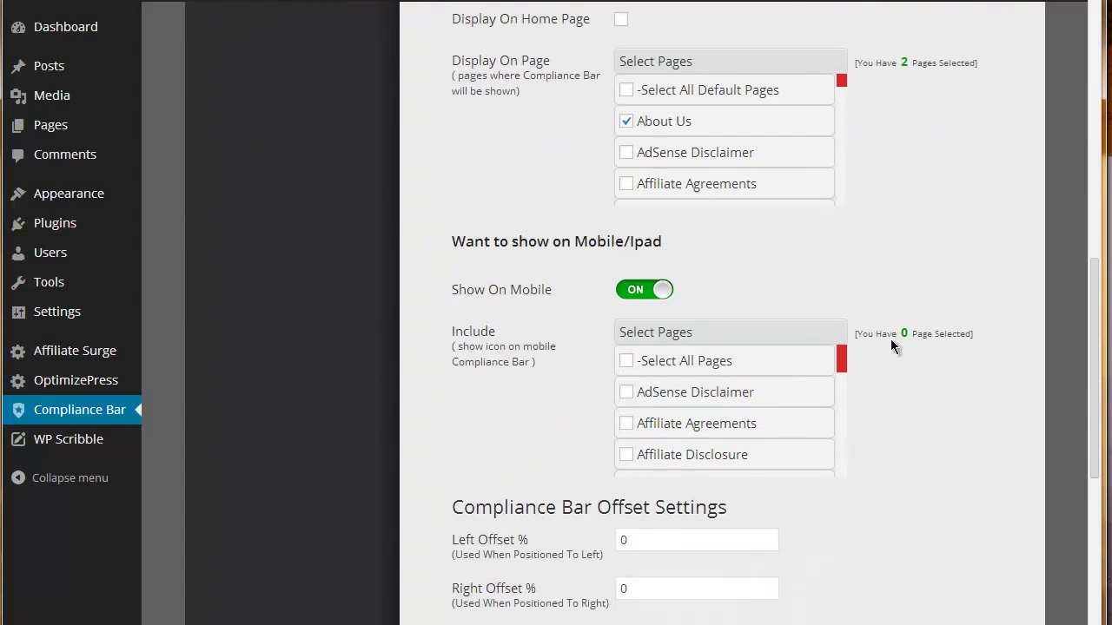
{"action": "scroll", "coordinate": [546, 314], "scroll_direction": "down", "scroll_amount": 3}
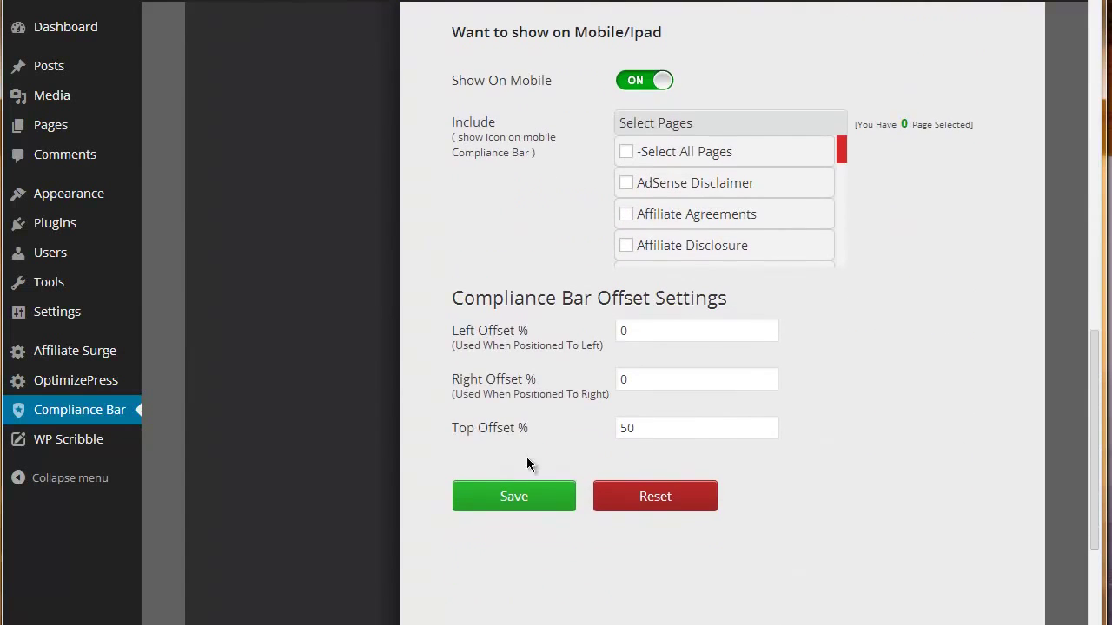
{"action": "left_click", "coordinate": [521, 504]}
Open the Manage Pop Ups list, and accept the over-18 confirmation pop-up on the live dummy text page
{"action": "scroll", "coordinate": [261, 132], "scroll_direction": "up", "scroll_amount": 10}
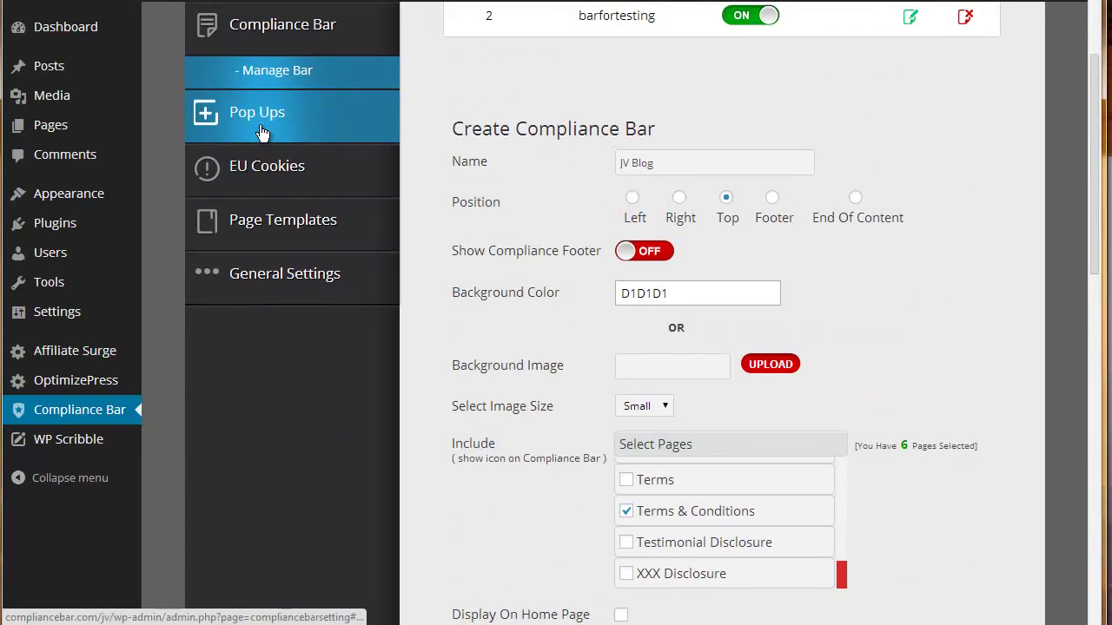
{"action": "scroll", "coordinate": [260, 132], "scroll_direction": "up", "scroll_amount": 2}
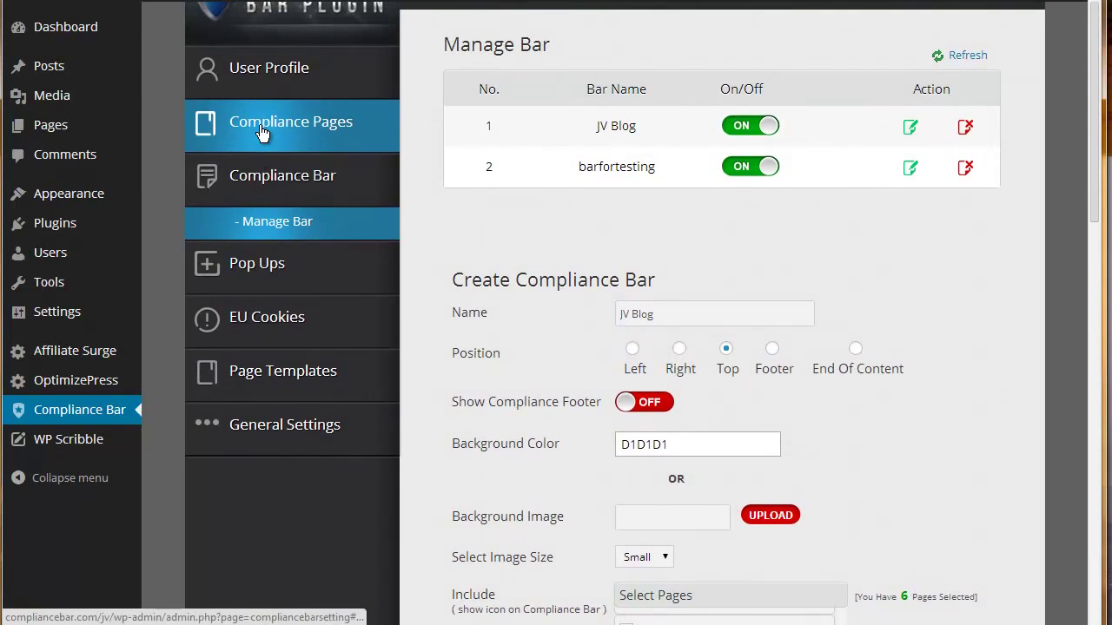
{"action": "left_click", "coordinate": [249, 270]}
{"action": "left_click", "coordinate": [253, 278]}
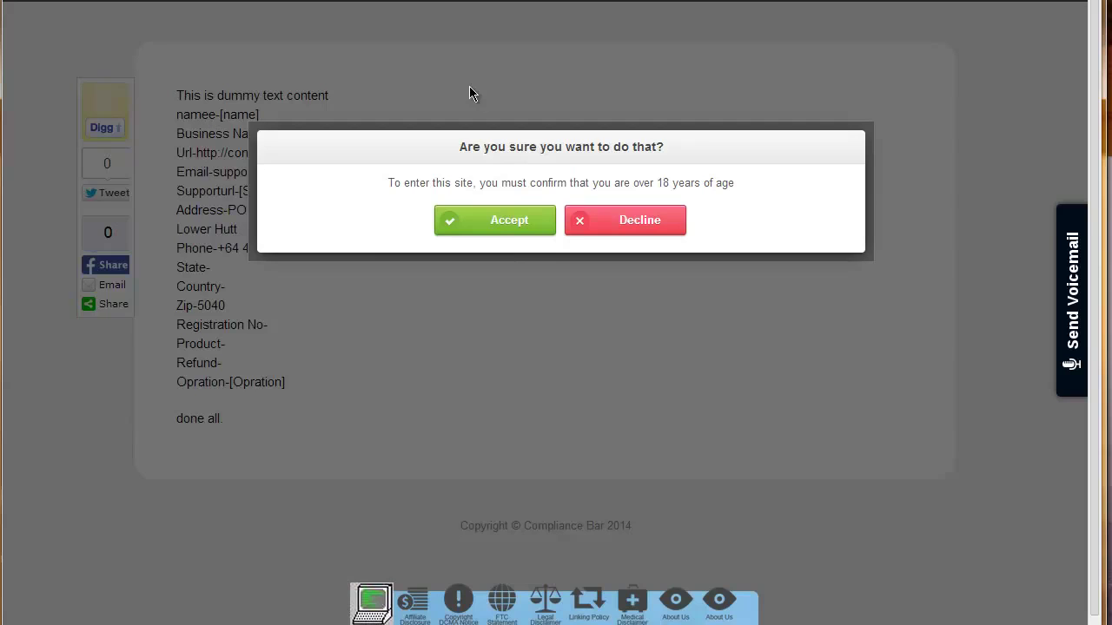
{"action": "left_click", "coordinate": [503, 223]}
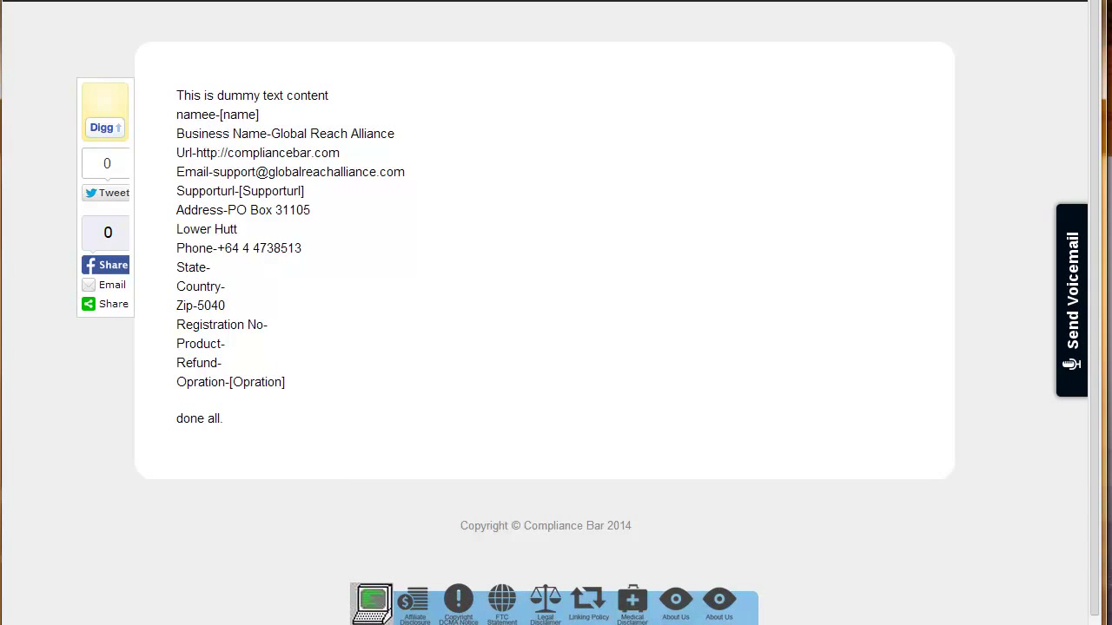
Return to the plugin settings and open the IP Log Details of the Pop Ups section
{"action": "key", "text": "ctrl+Tab"}
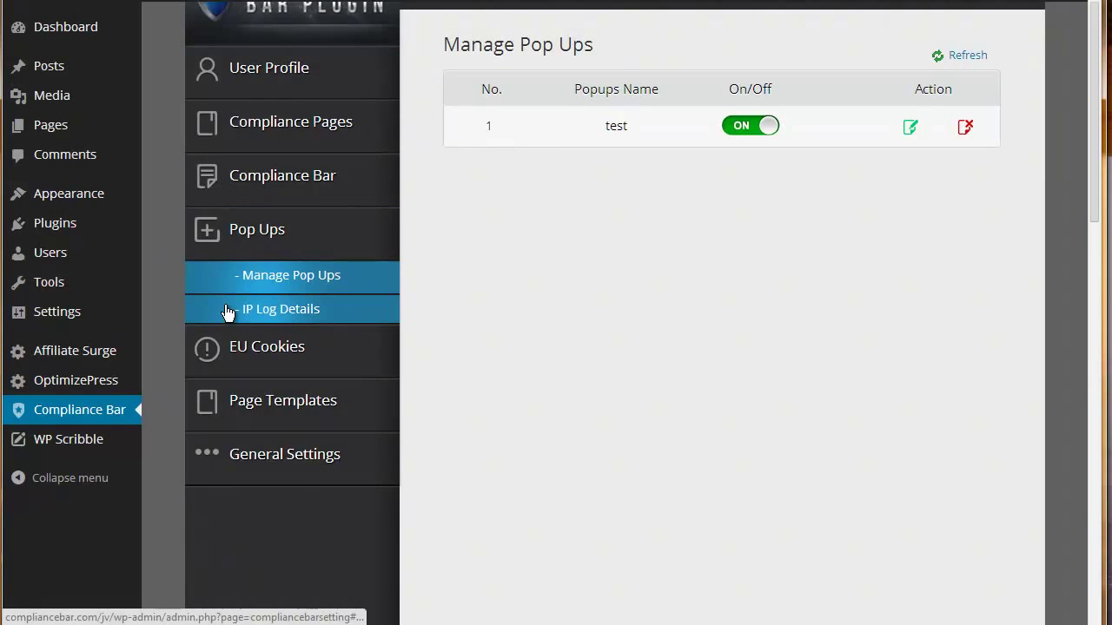
{"action": "left_click", "coordinate": [289, 311]}
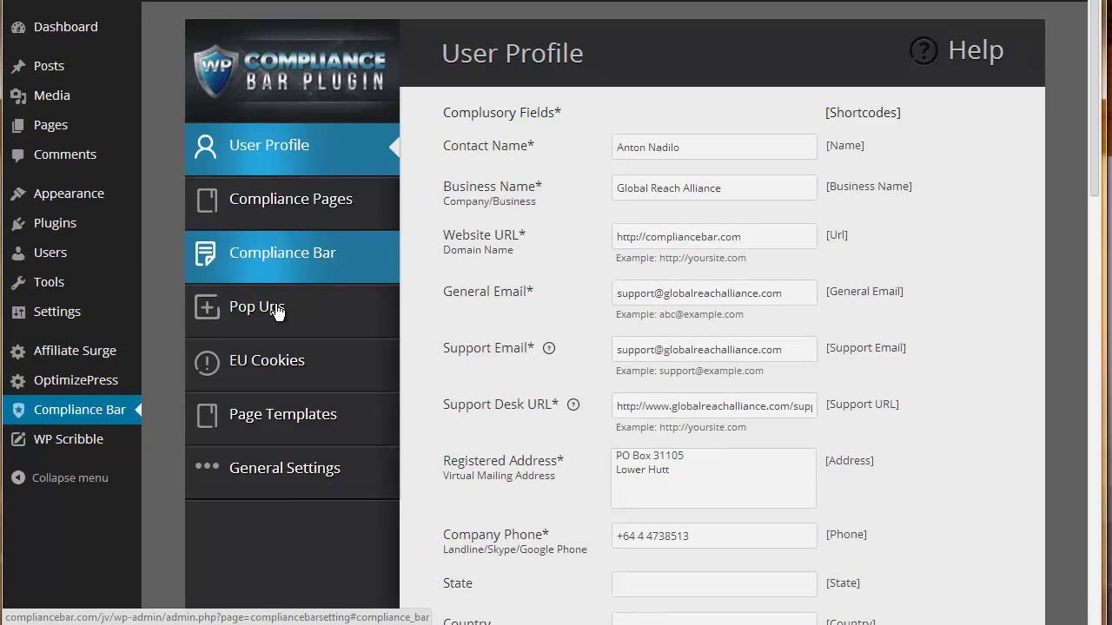
{"action": "left_click", "coordinate": [274, 313]}
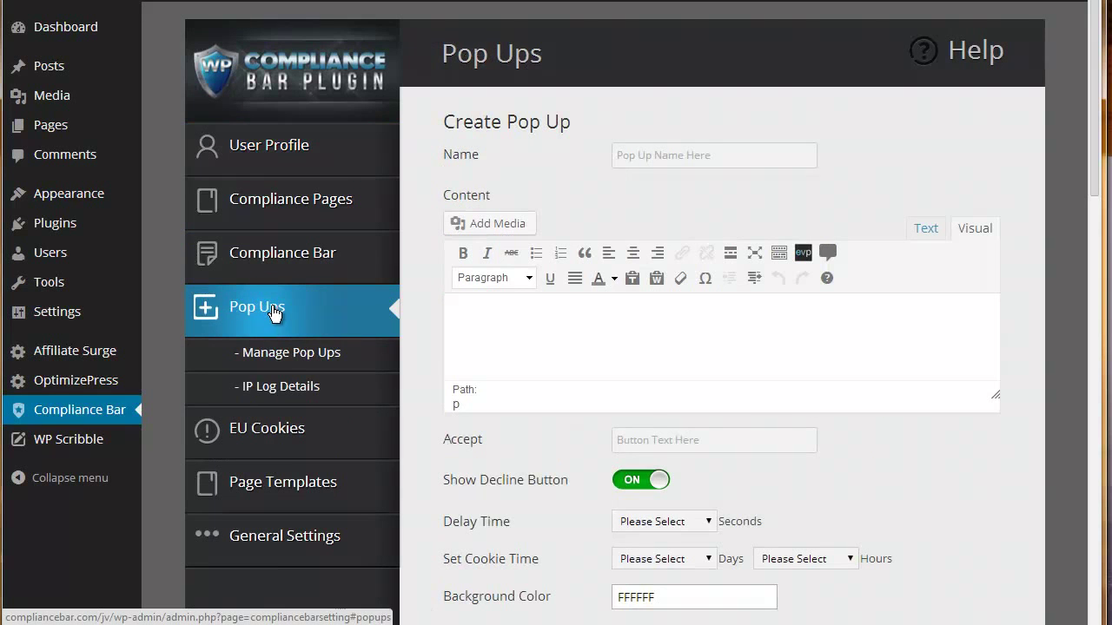
{"action": "left_click", "coordinate": [269, 392]}
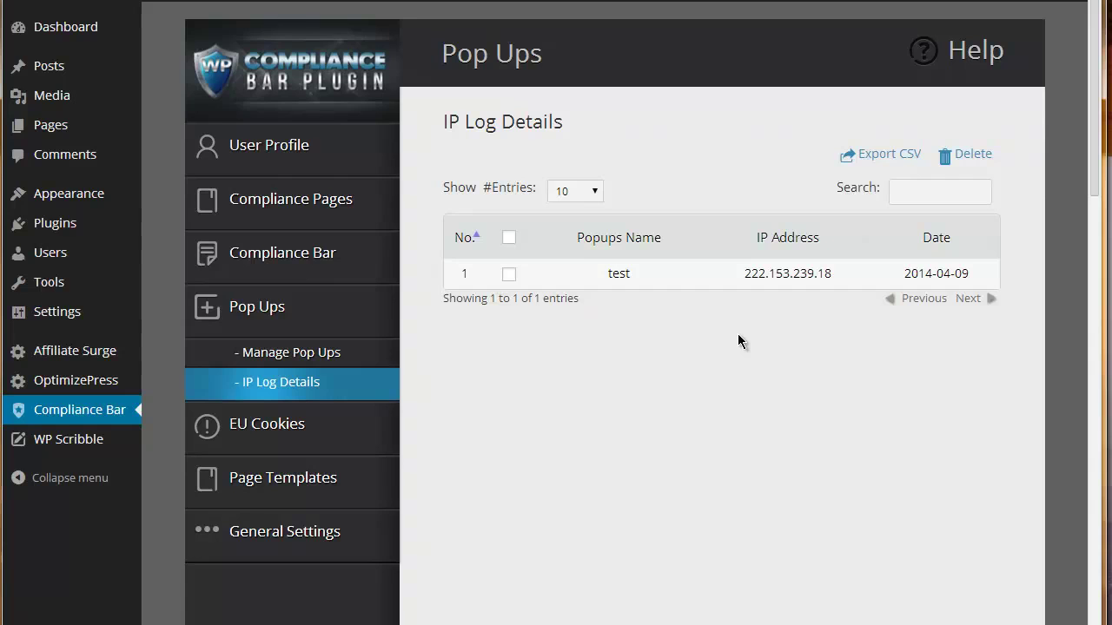
Open the EU Cookies settings and accept the cookie notice on the live dummy text page
{"action": "left_click", "coordinate": [330, 435]}
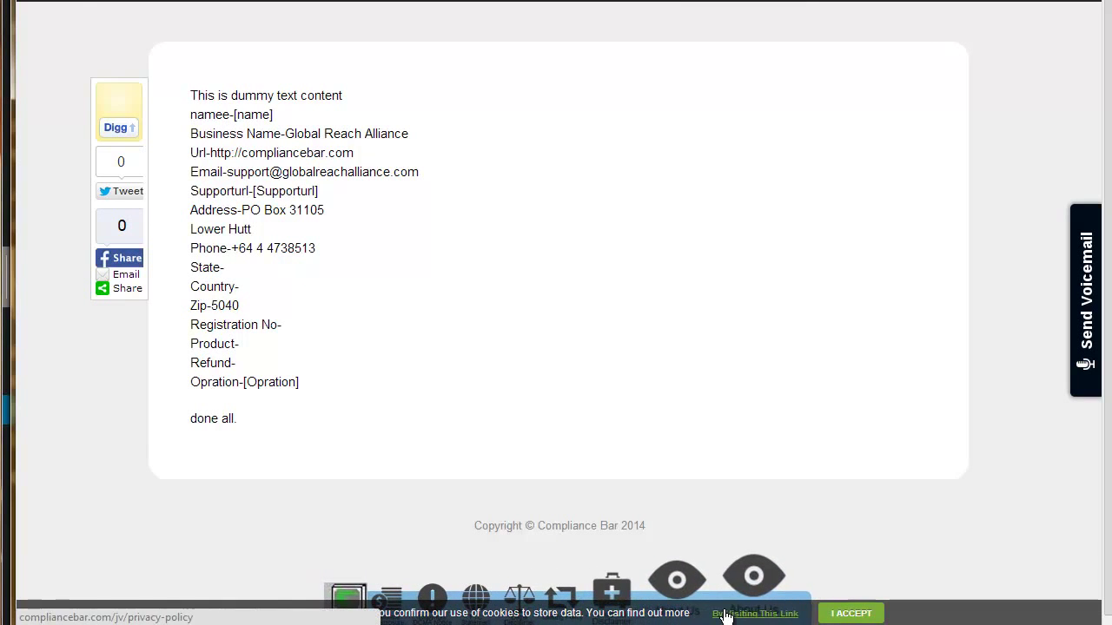
{"action": "left_click", "coordinate": [826, 614]}
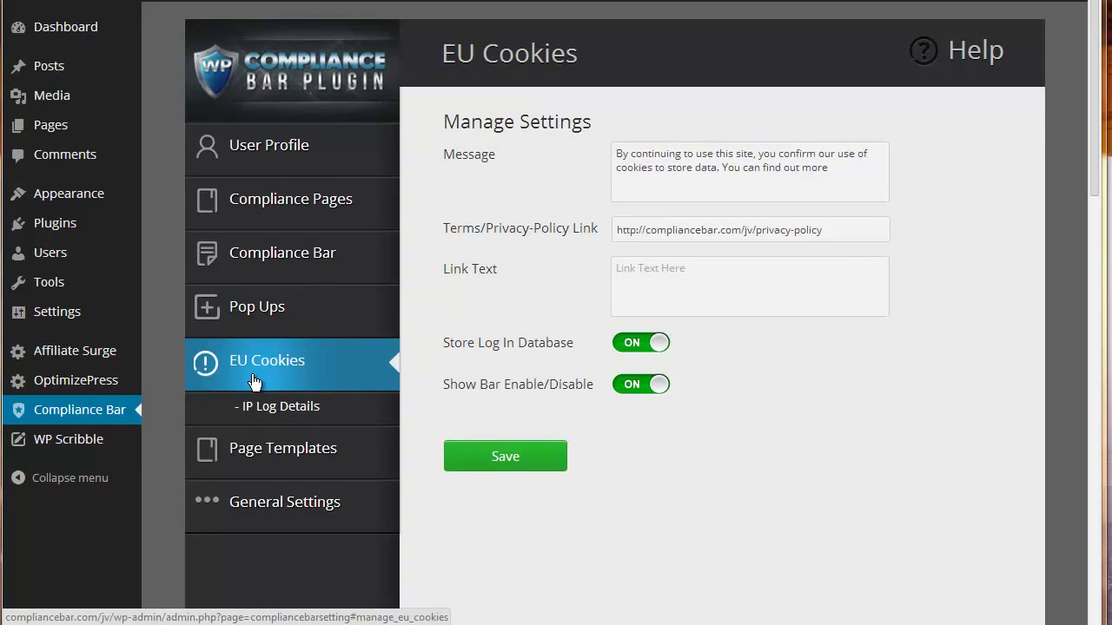
Open Page Templates, highlight the AdSense Disclaimer shortcode and look through the template list down to XXX Disclosure
{"action": "left_click", "coordinate": [311, 456]}
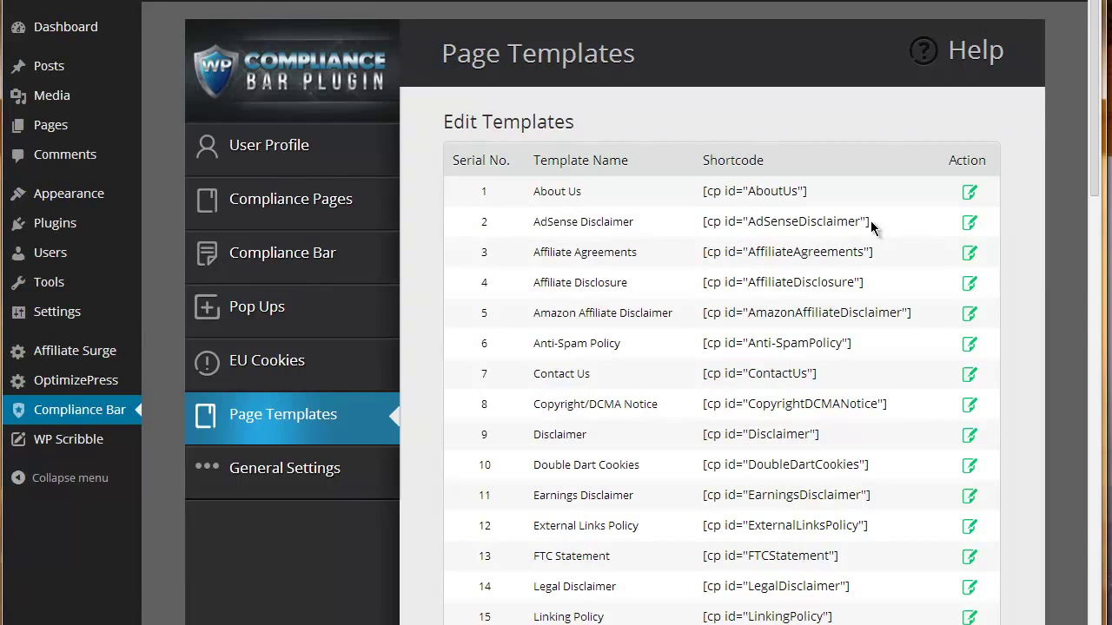
{"action": "left_click_drag", "start_coordinate": [870, 223], "coordinate": [703, 218]}
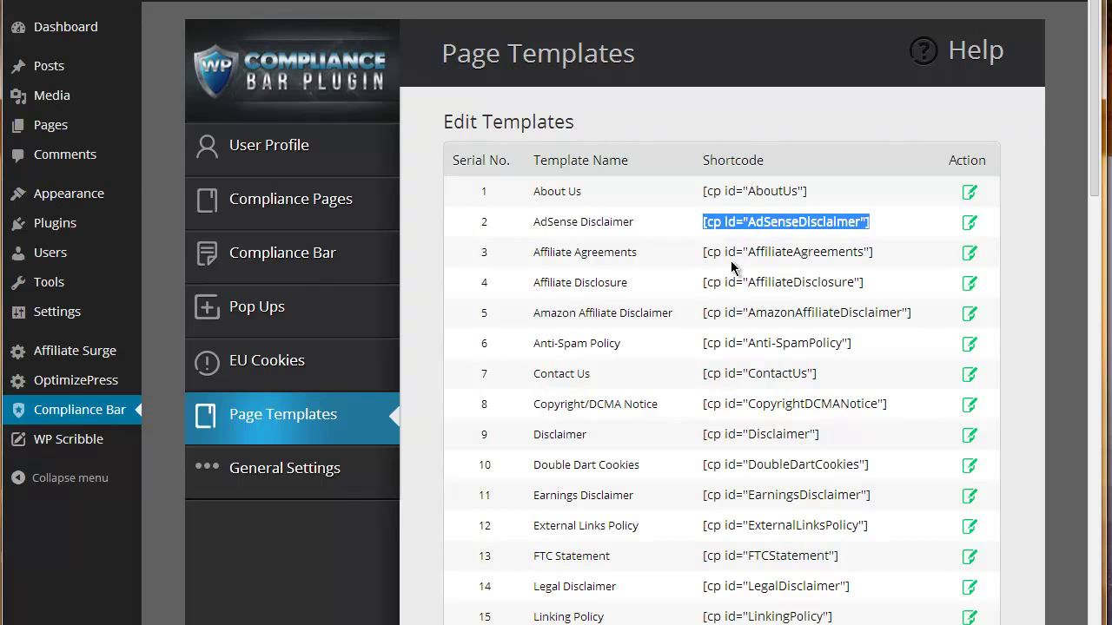
{"action": "scroll", "coordinate": [730, 261], "scroll_direction": "down", "scroll_amount": 3}
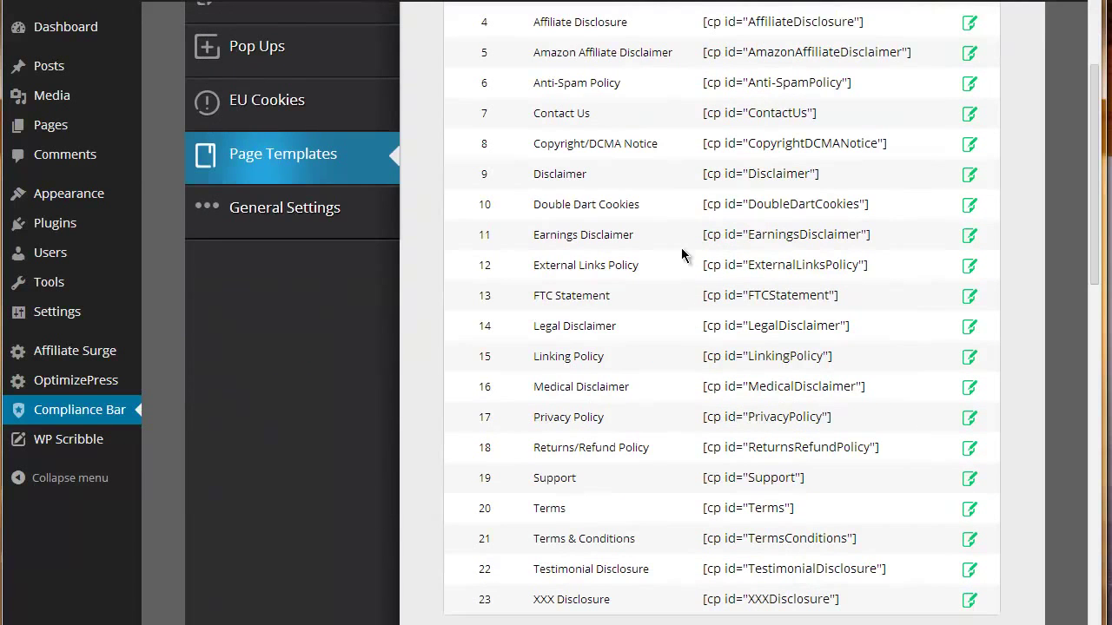
Open General Settings and view its Affiliate Options
{"action": "left_click", "coordinate": [302, 212]}
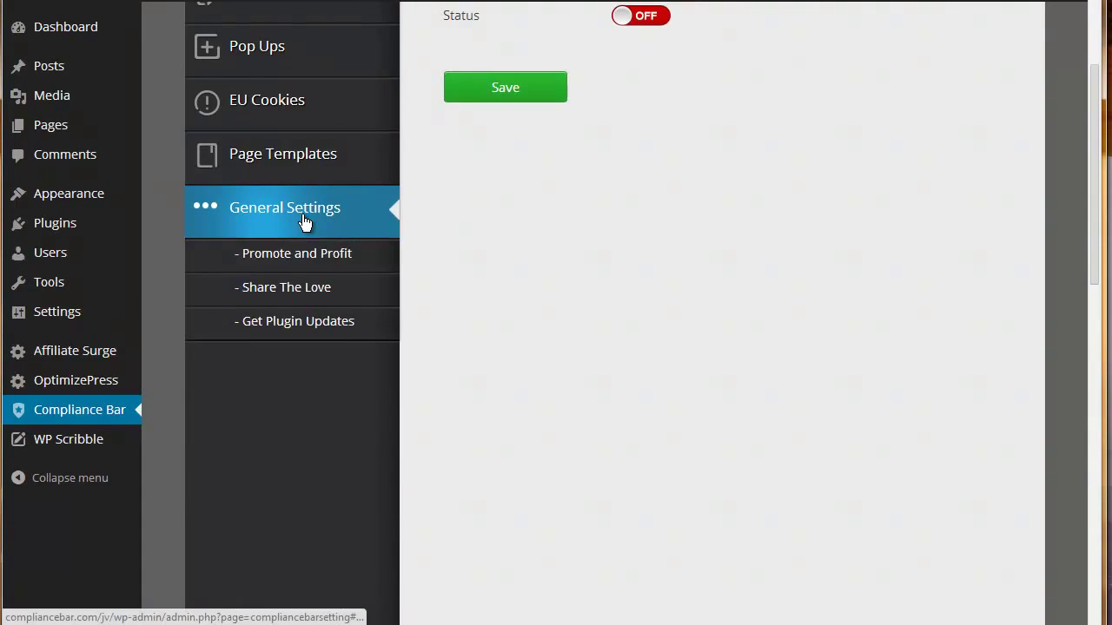
{"action": "scroll", "coordinate": [547, 274], "scroll_direction": "up", "scroll_amount": 2}
{"action": "scroll", "coordinate": [548, 273], "scroll_direction": "up", "scroll_amount": 1}
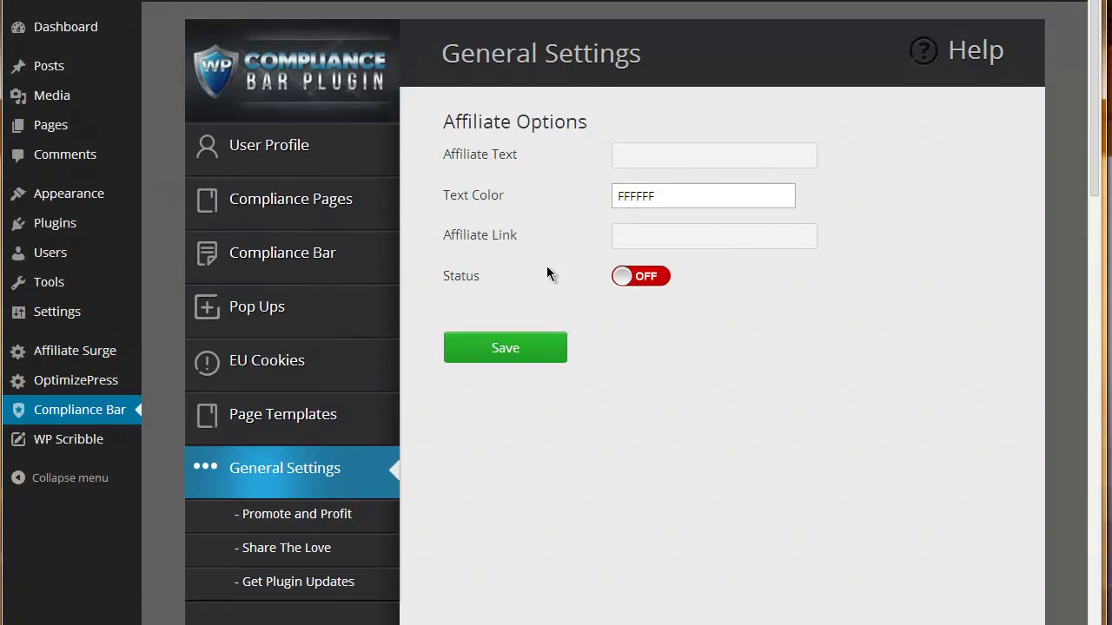